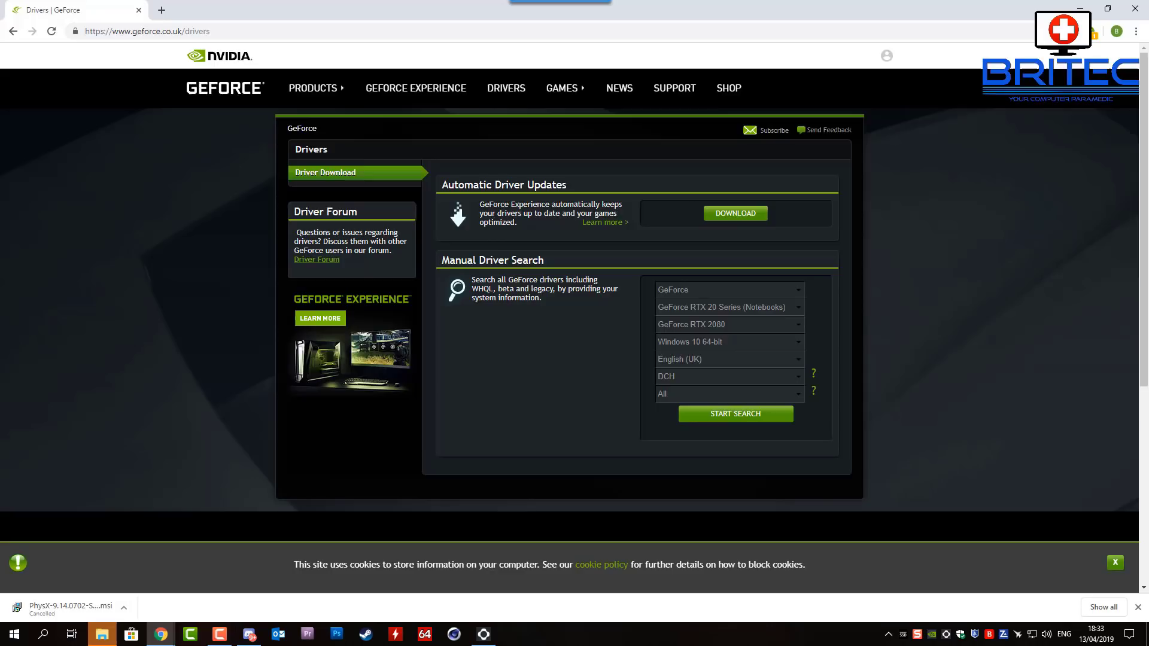
Step: Reveal the desktop and launch NVIDIA Control Panel from its right-click menu
key(super+d)
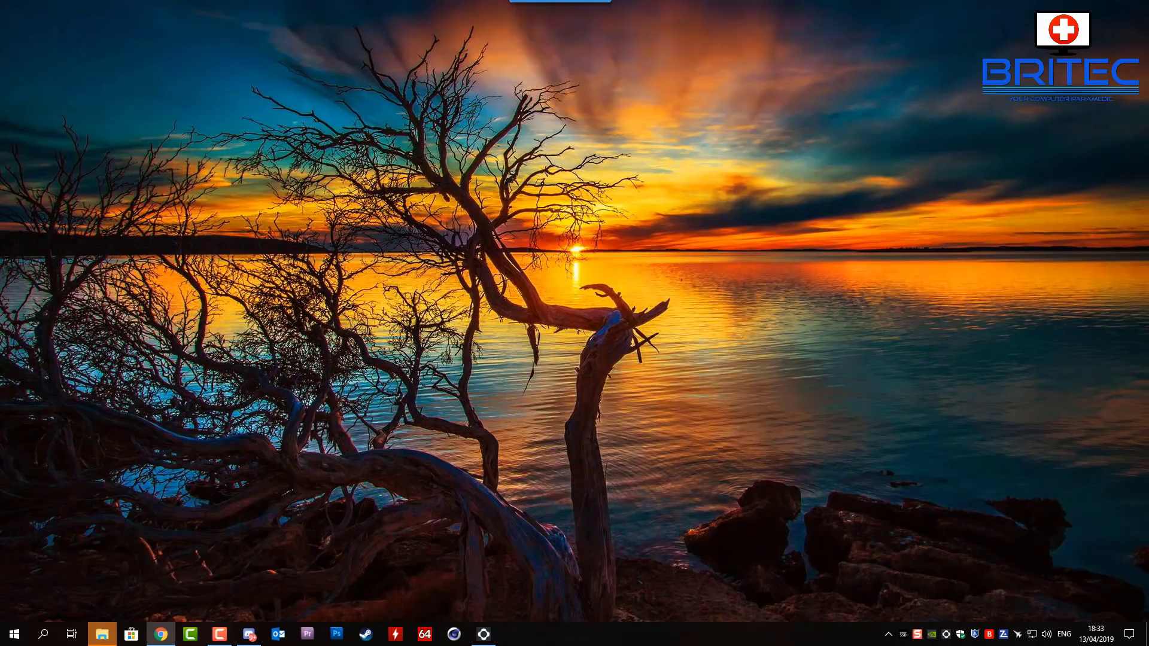
right_click(516, 314)
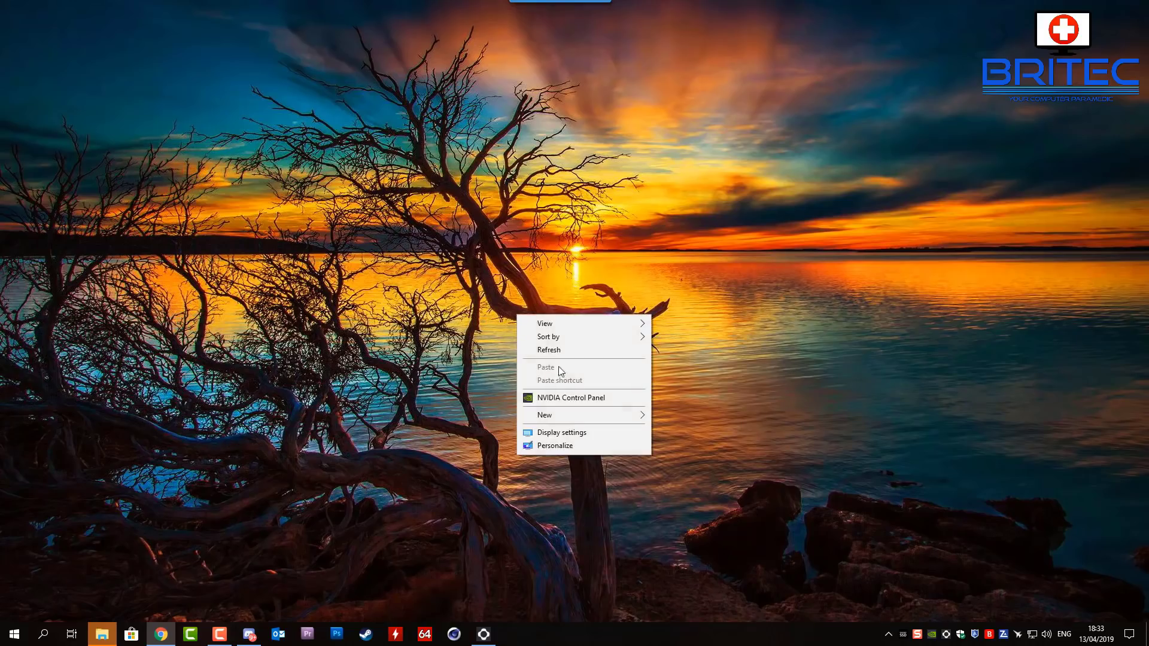
click(569, 397)
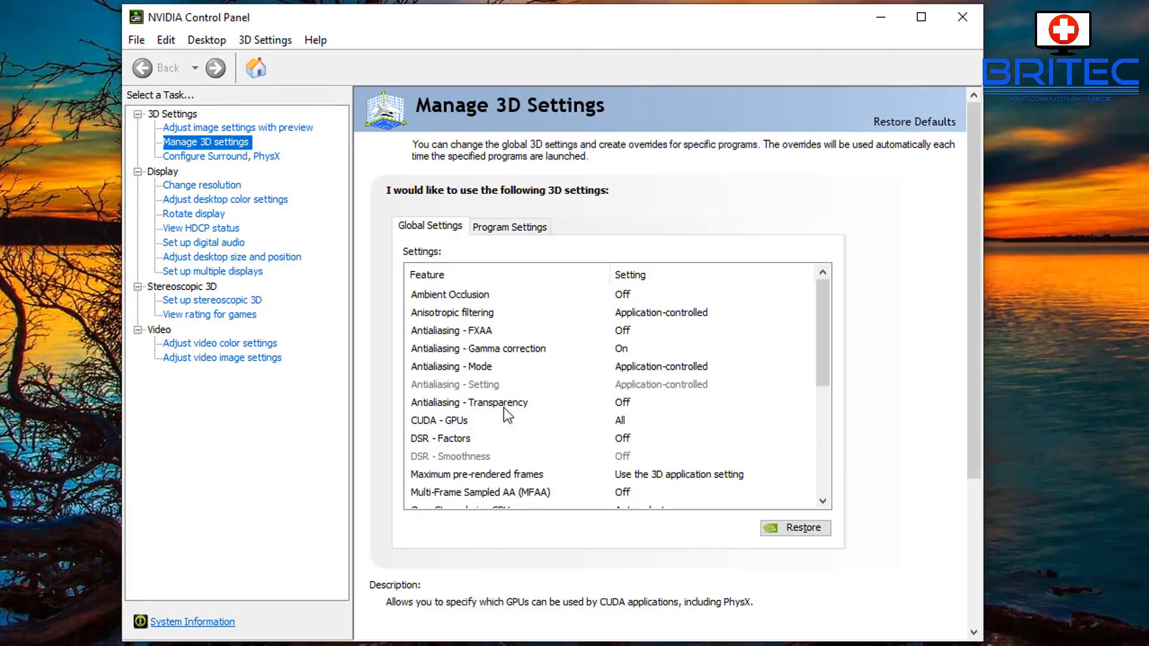
Step: On the image settings with preview page, apply a preference set fully toward Performance
click(210, 129)
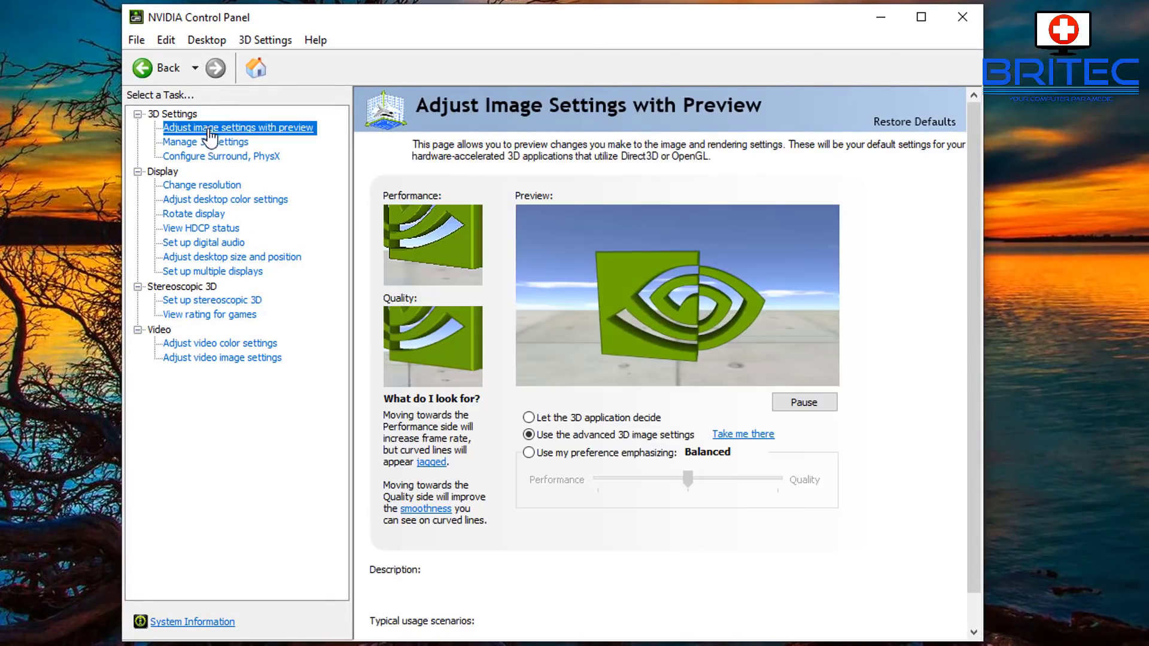
click(529, 453)
drag(688, 479, 545, 485)
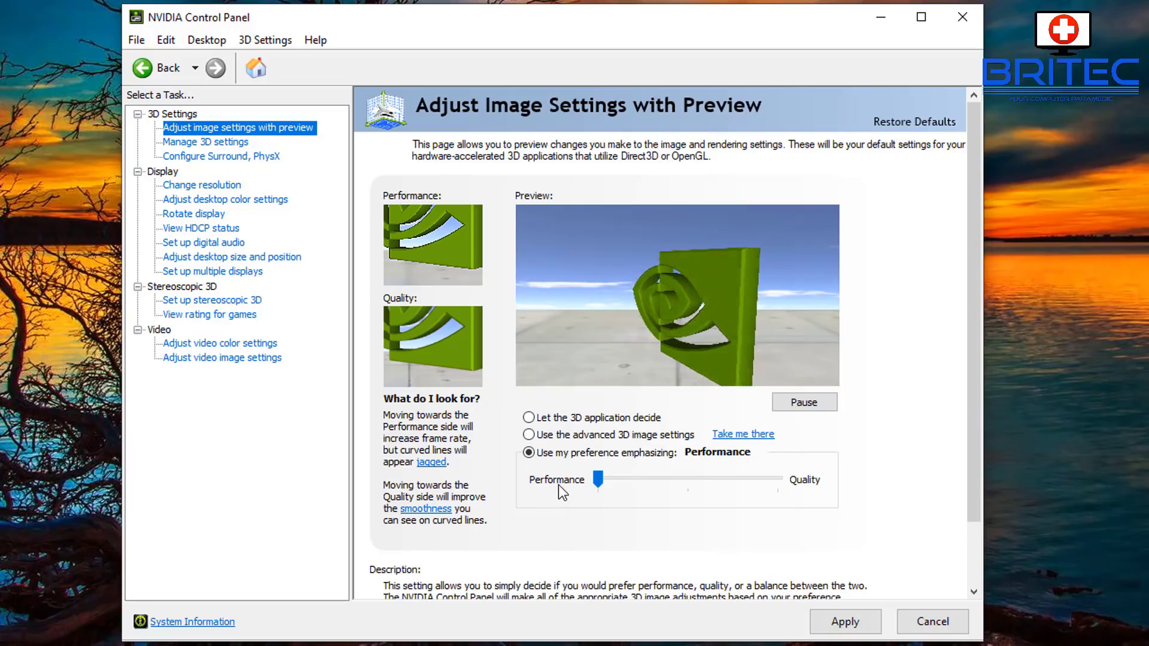
click(844, 622)
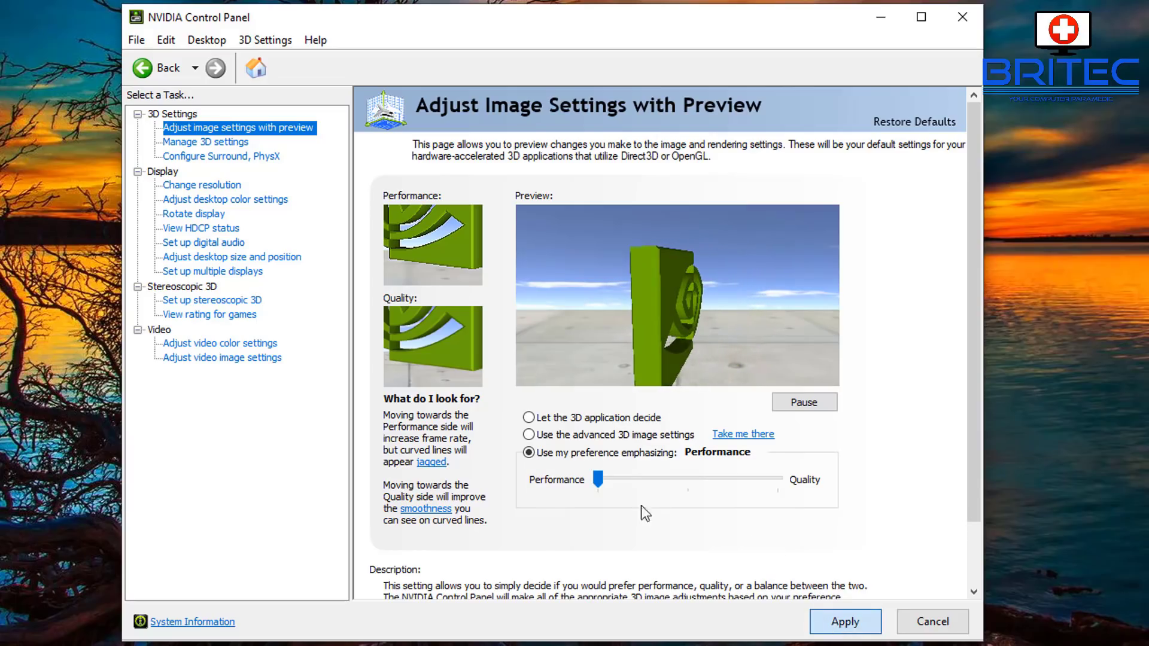
Step: Switch to Use the advanced 3D image settings, apply it, and go to Manage 3D settings
click(528, 435)
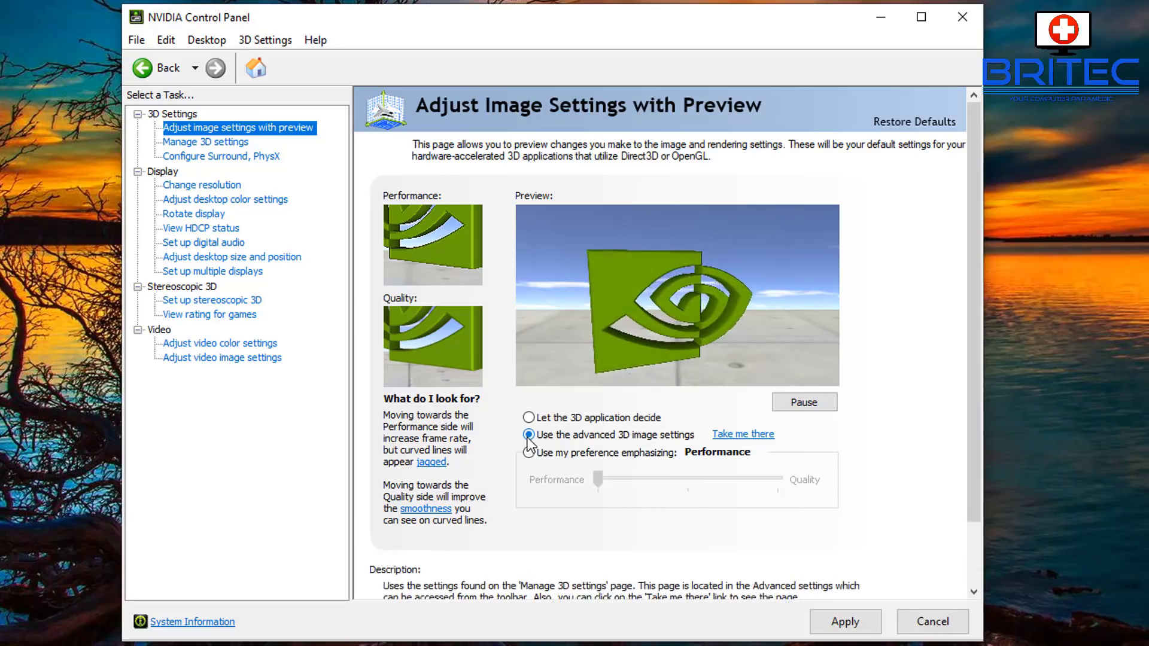
click(844, 622)
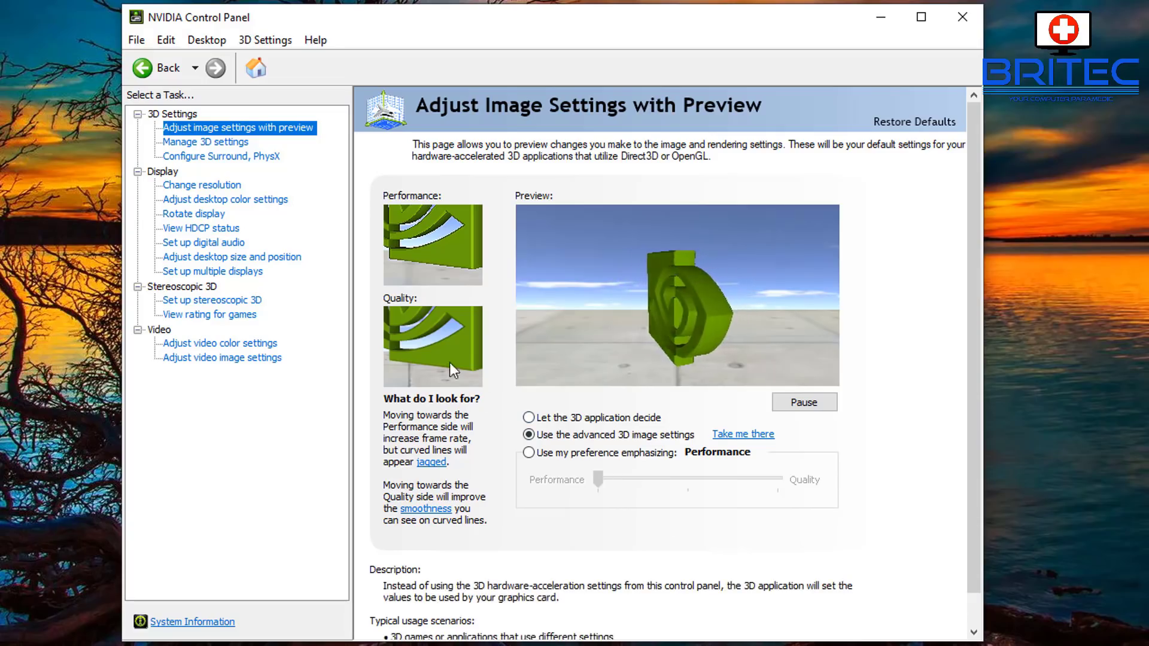
click(229, 143)
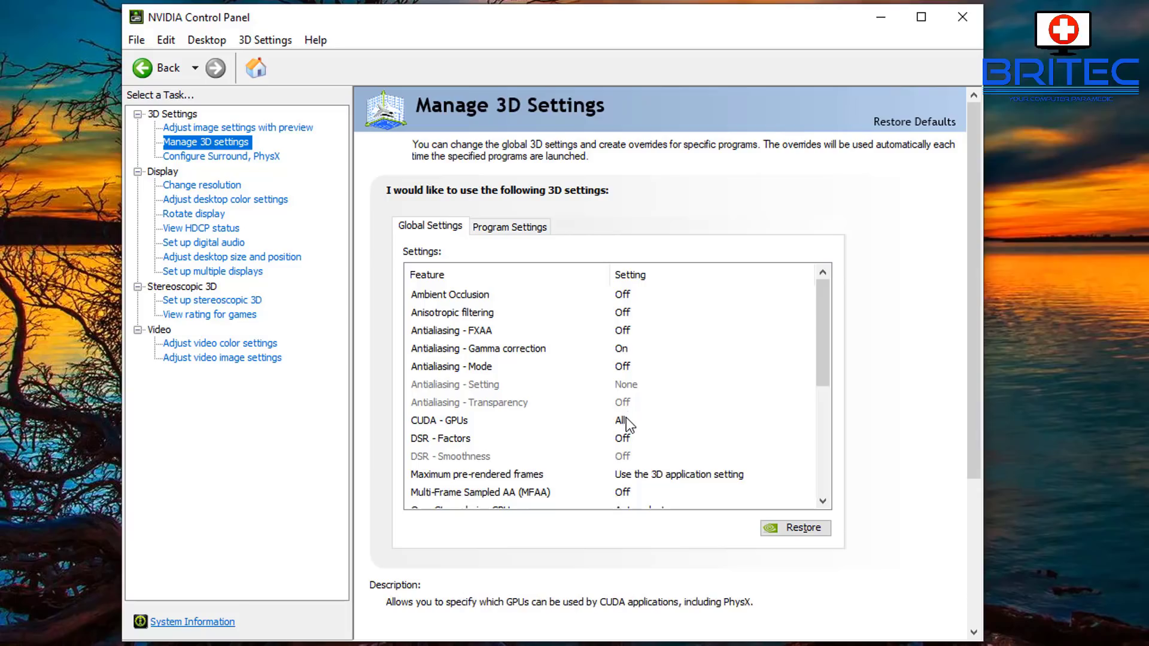
Step: Confirm CUDA - GPUs keeps using the GeForce GTX 1070 Ti (All)
click(625, 420)
click(625, 419)
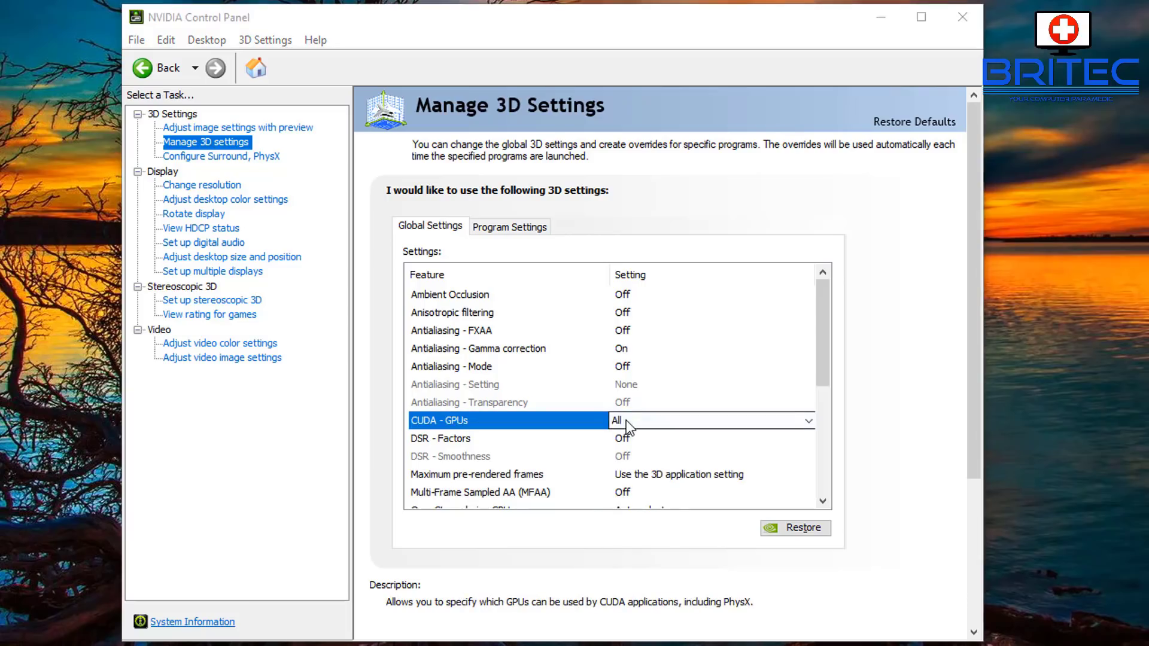
click(627, 420)
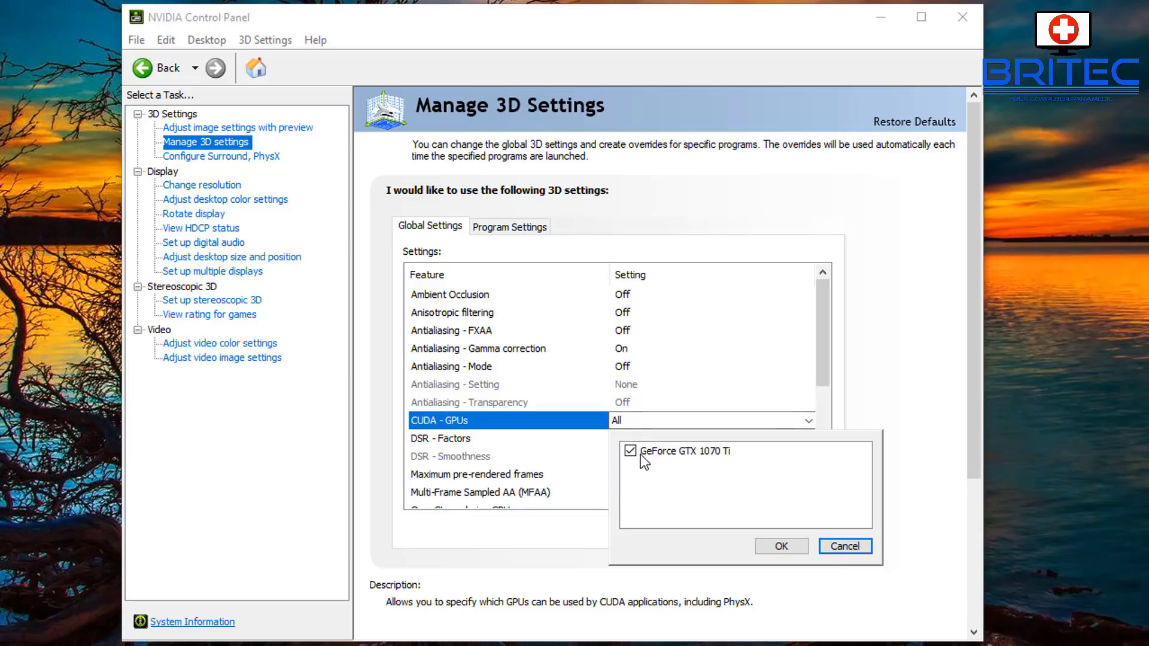
click(781, 546)
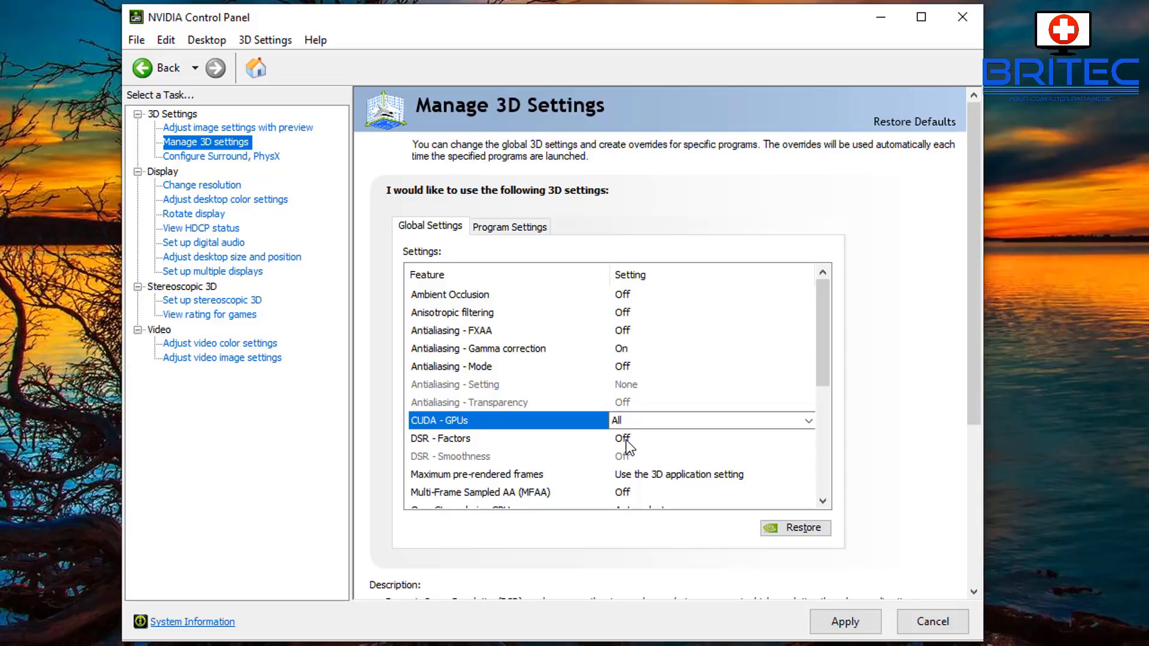
Step: Leave DSR - Factors with none enabled, then bring up the Maximum pre-rendered frames choices
click(625, 441)
click(656, 440)
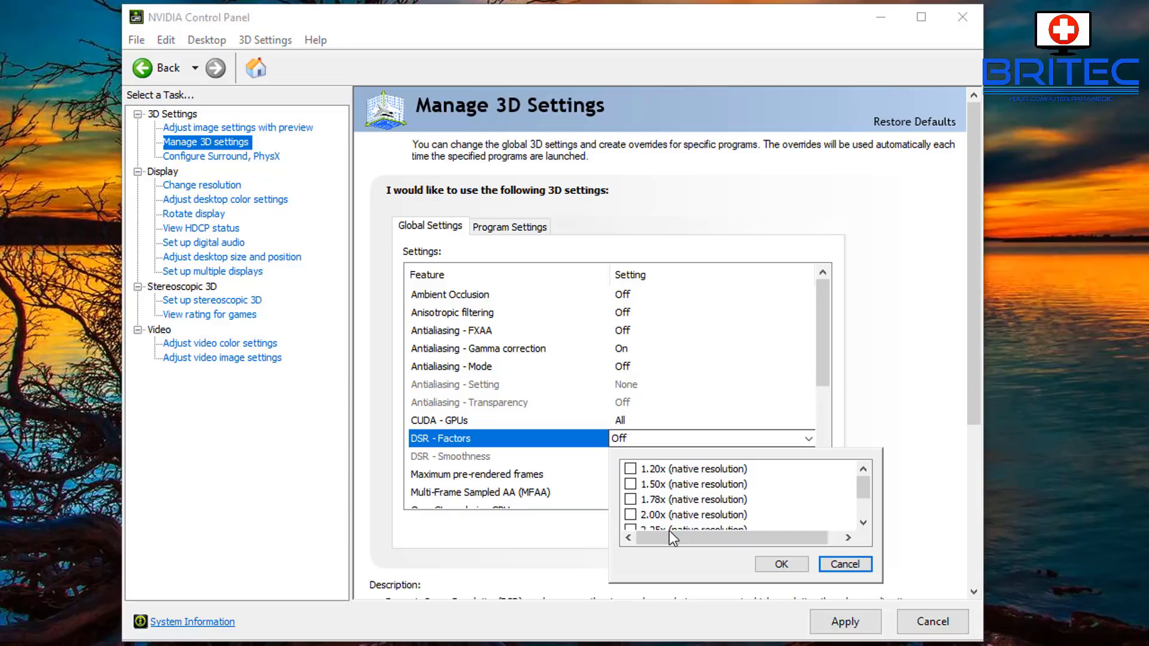
drag(711, 537, 716, 516)
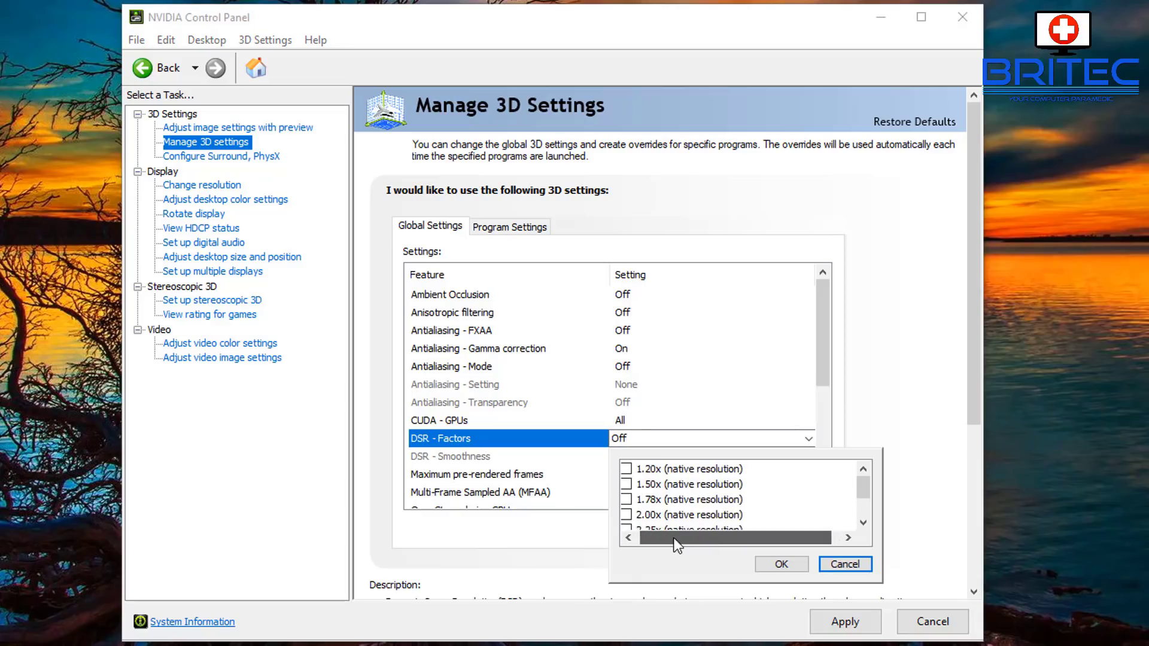
click(845, 564)
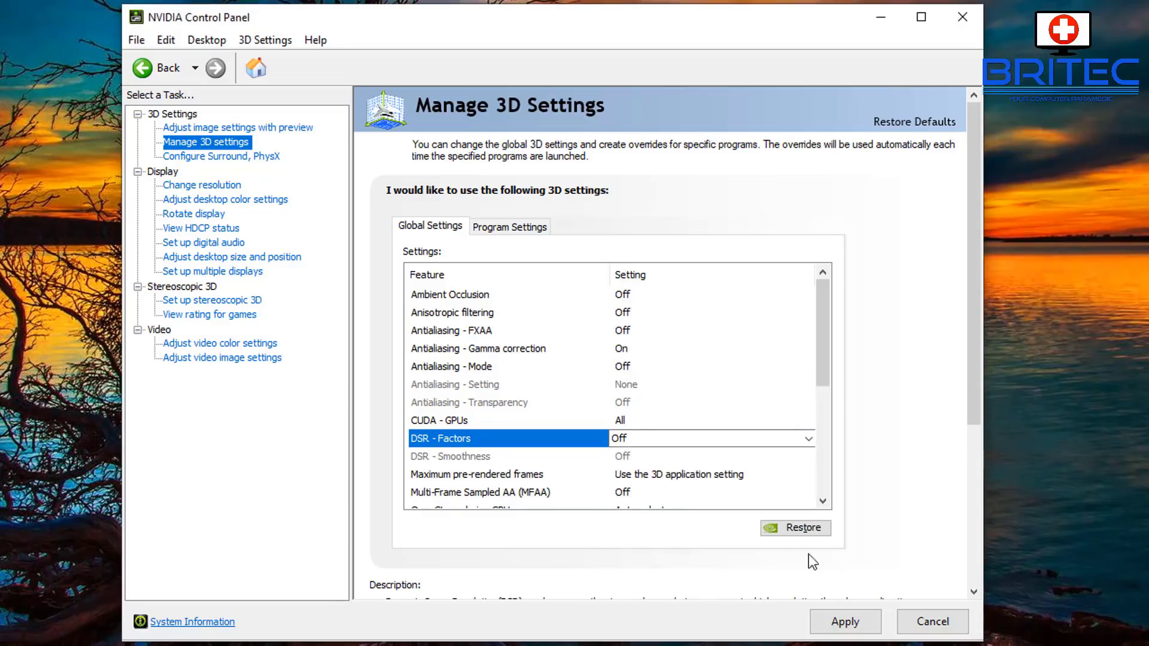
click(652, 475)
click(652, 476)
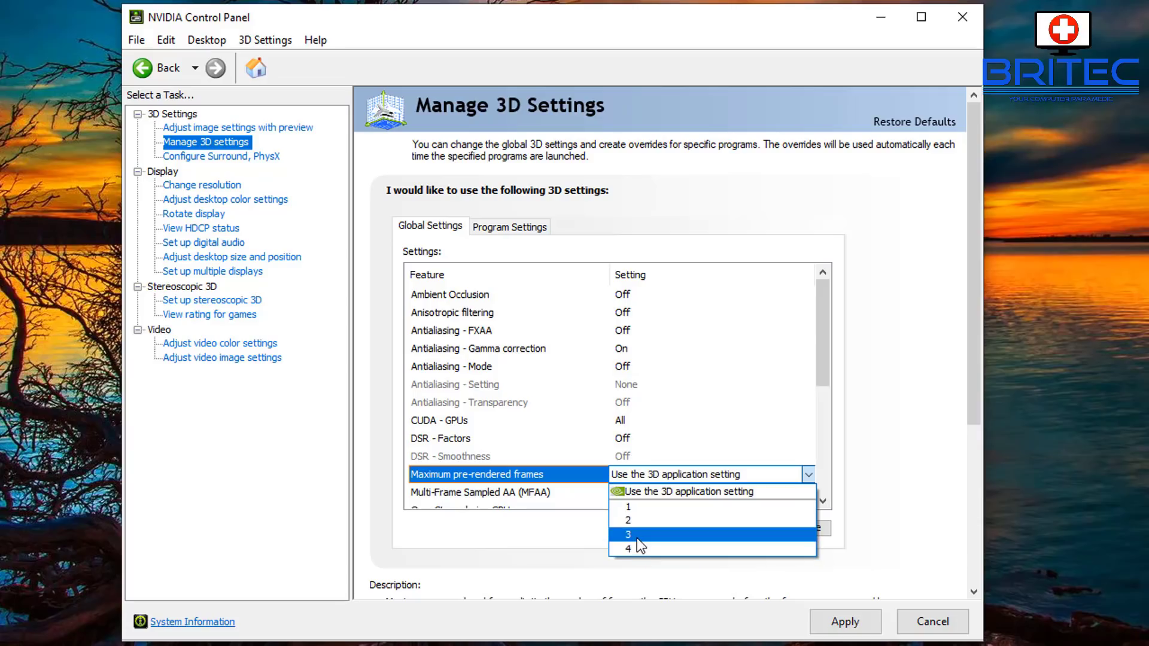
Step: Set Maximum pre-rendered frames to 1 and Power management mode to Prefer maximum performance
click(635, 507)
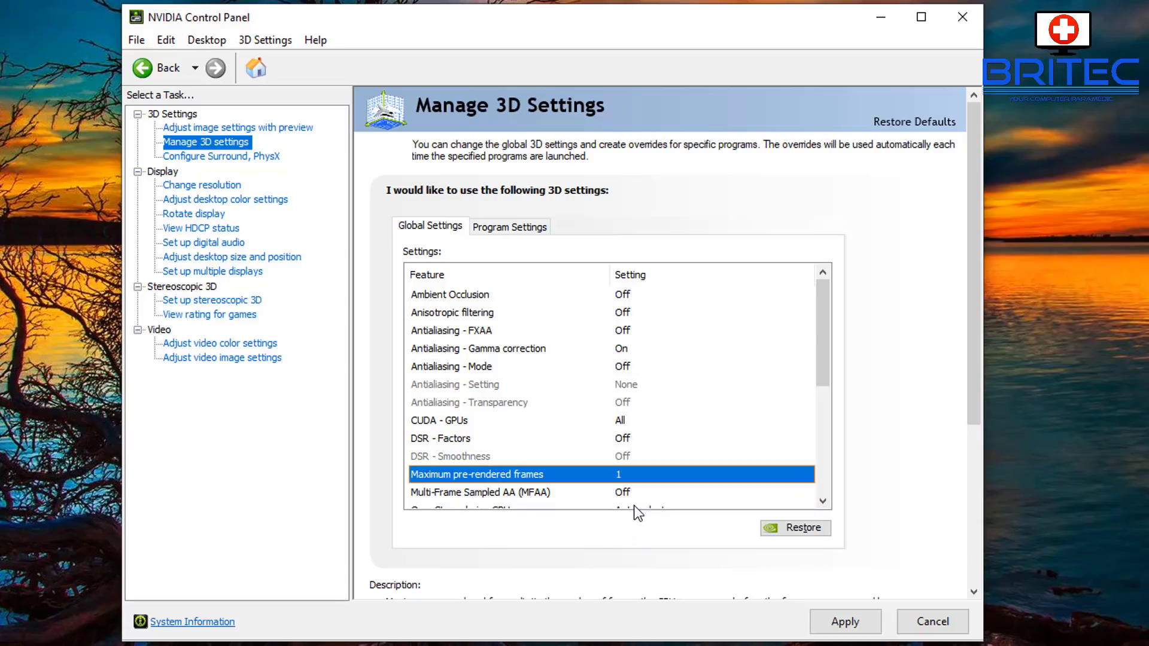
drag(824, 361, 816, 423)
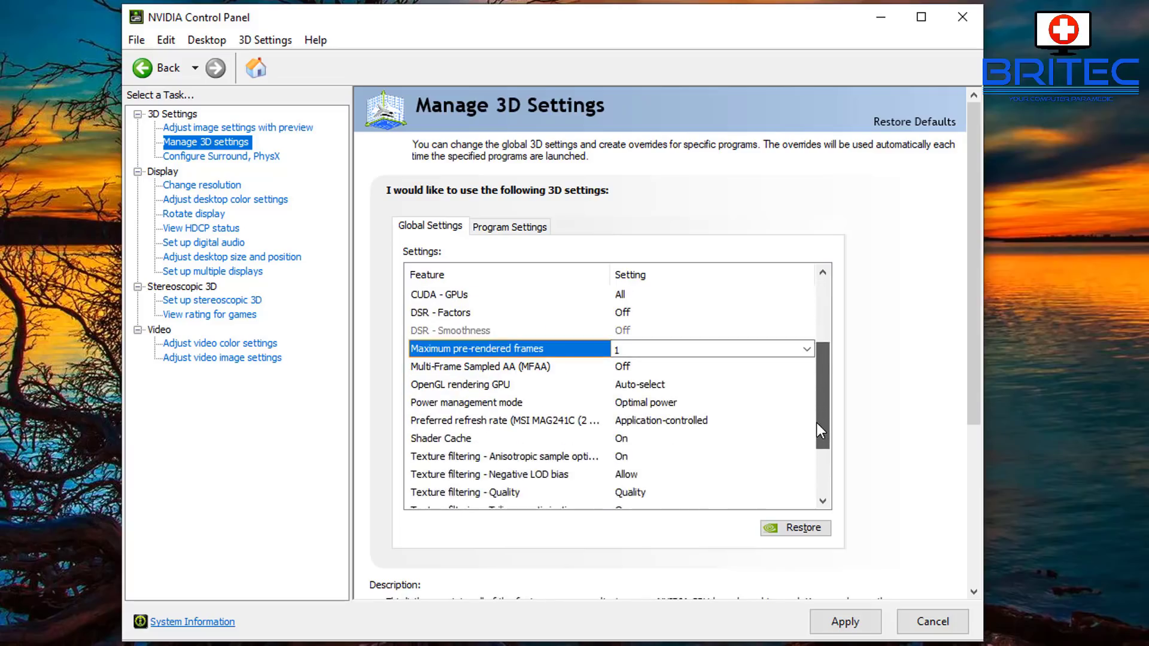
click(639, 405)
click(639, 404)
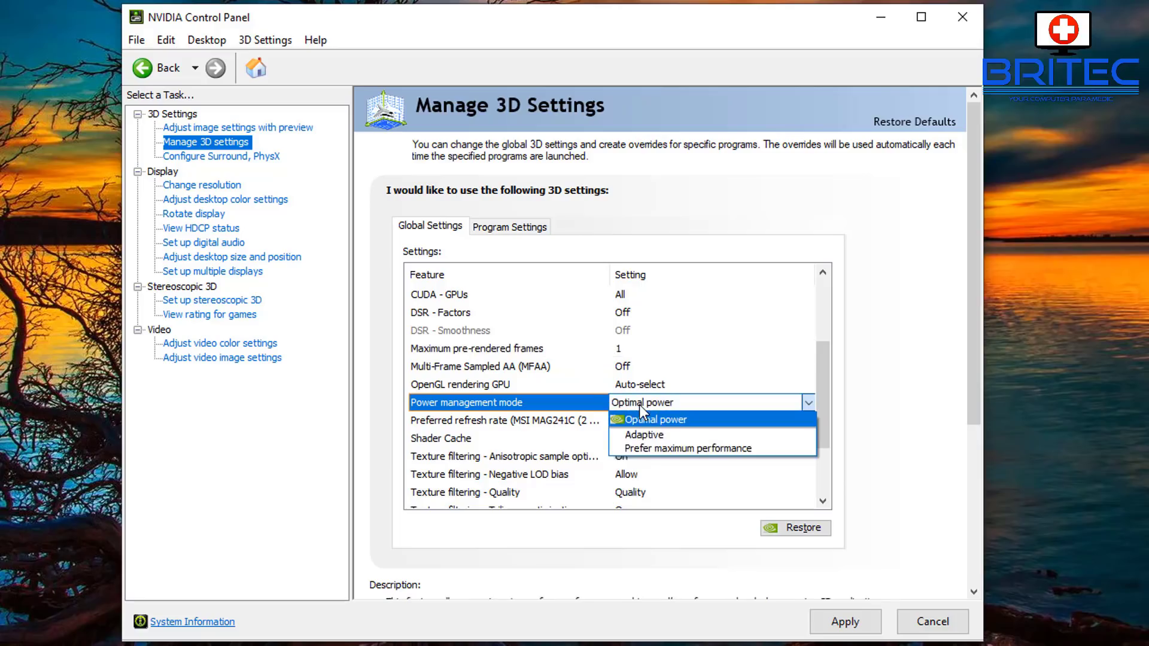
click(646, 450)
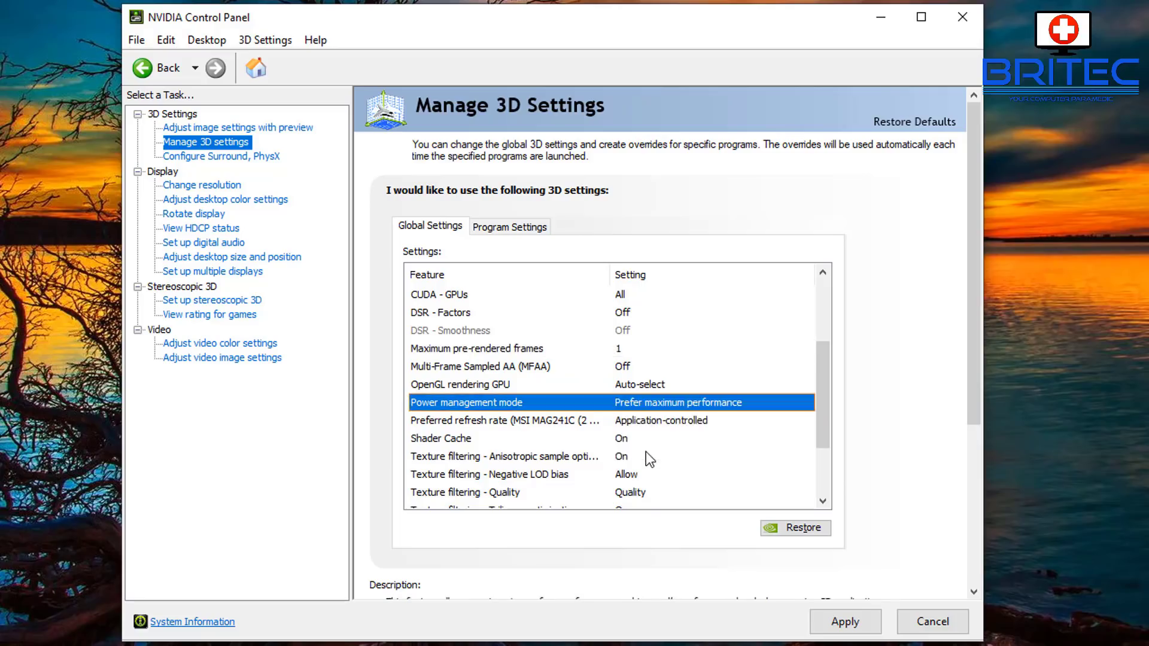
Step: Set Preferred refresh rate to Highest available
scroll(802, 389, down, 1)
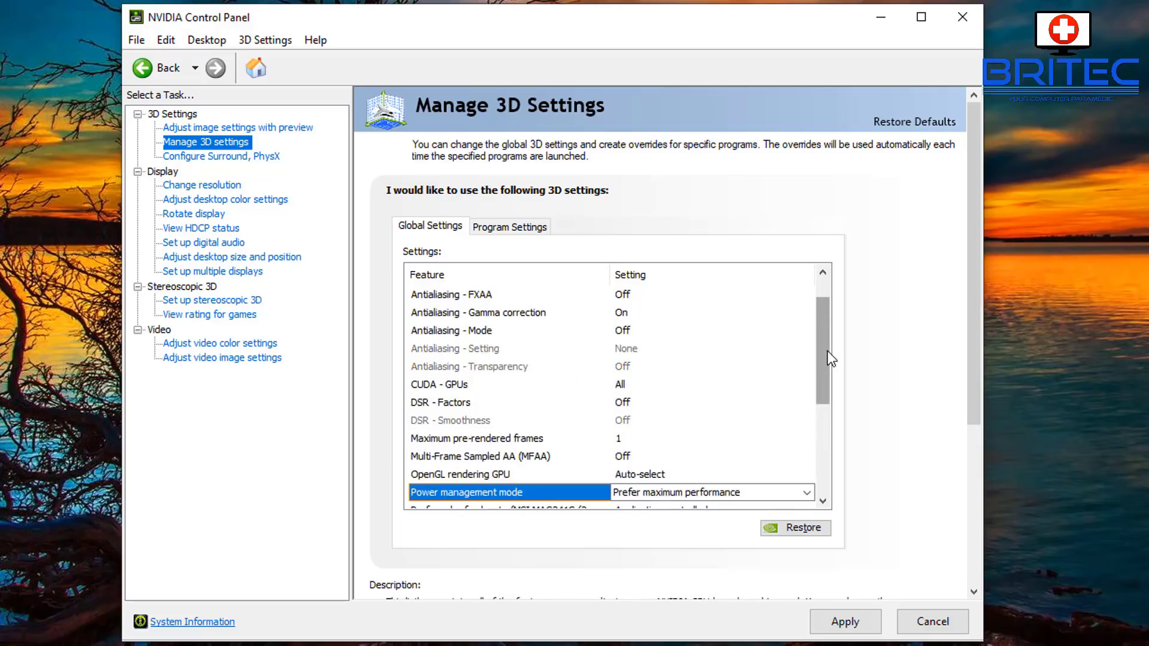
drag(827, 351, 825, 420)
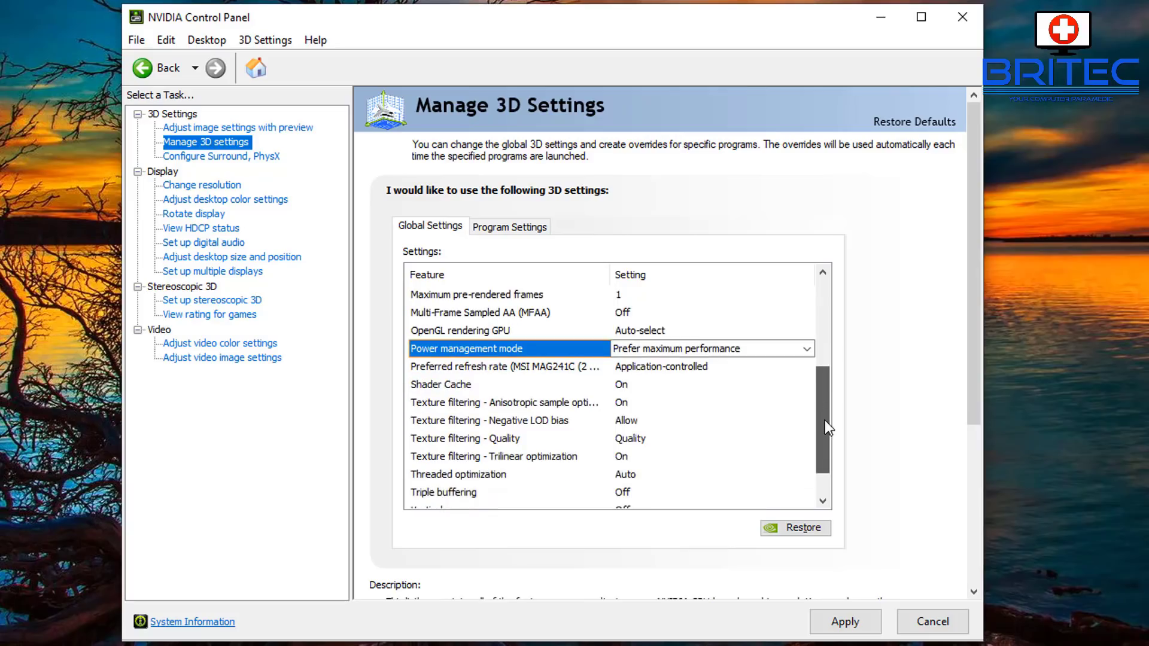
click(669, 372)
click(669, 368)
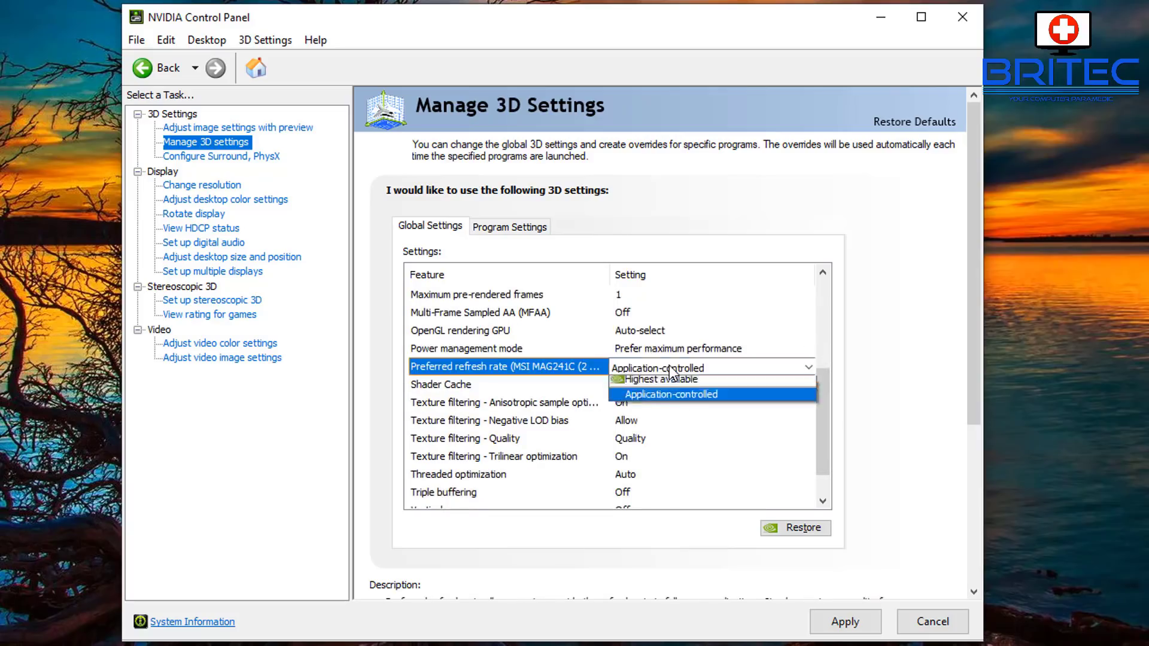
click(669, 368)
click(670, 368)
click(669, 383)
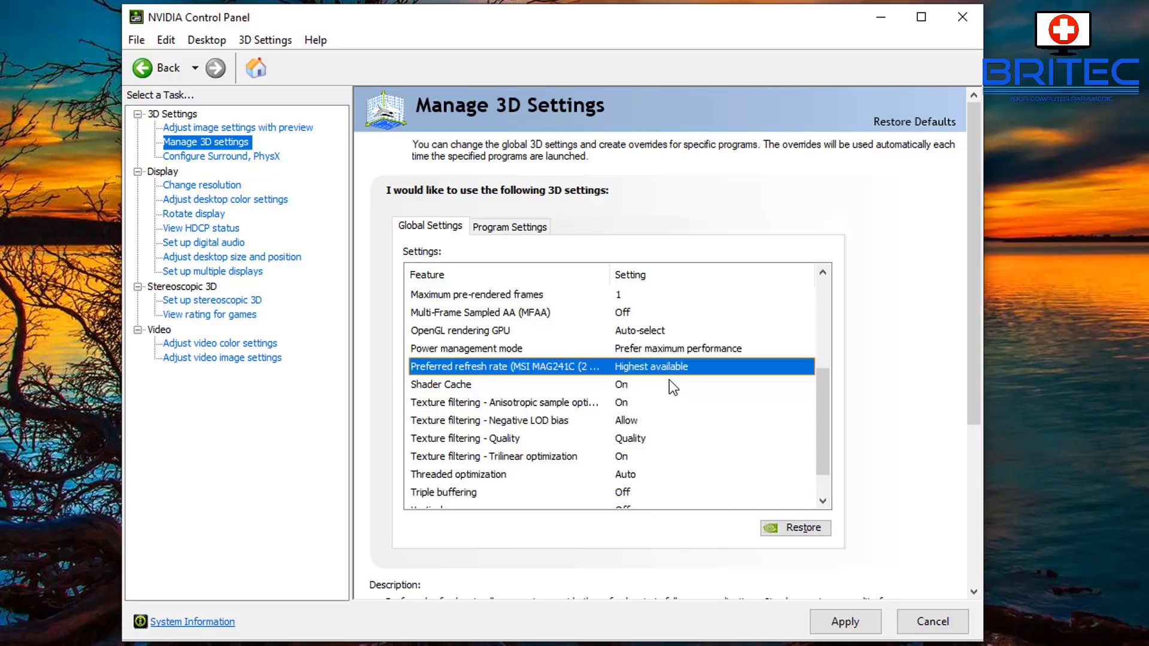
Step: Set Texture filtering - Quality to High performance
scroll(829, 353, down, 1)
drag(829, 353, 816, 444)
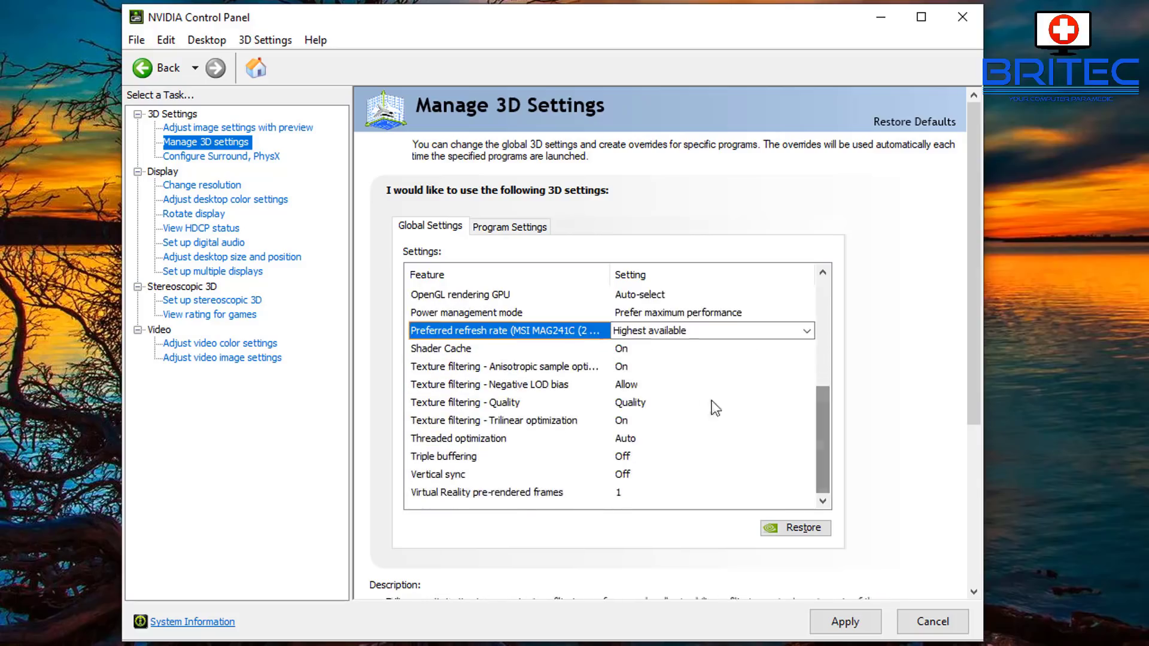
click(630, 403)
click(630, 404)
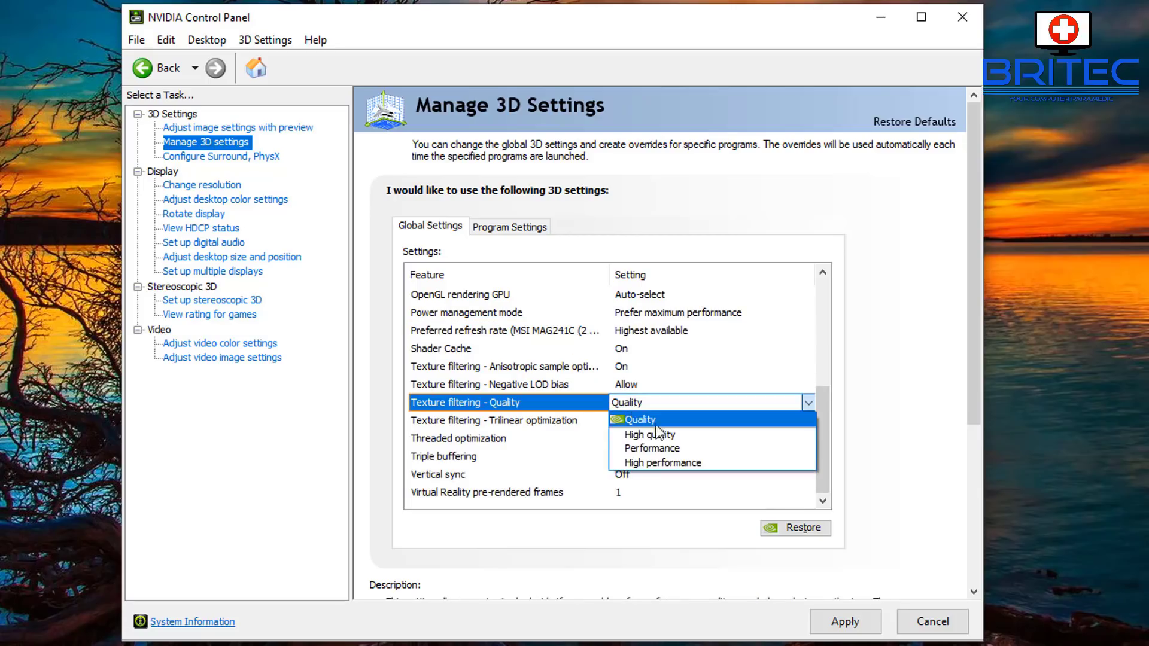
click(669, 461)
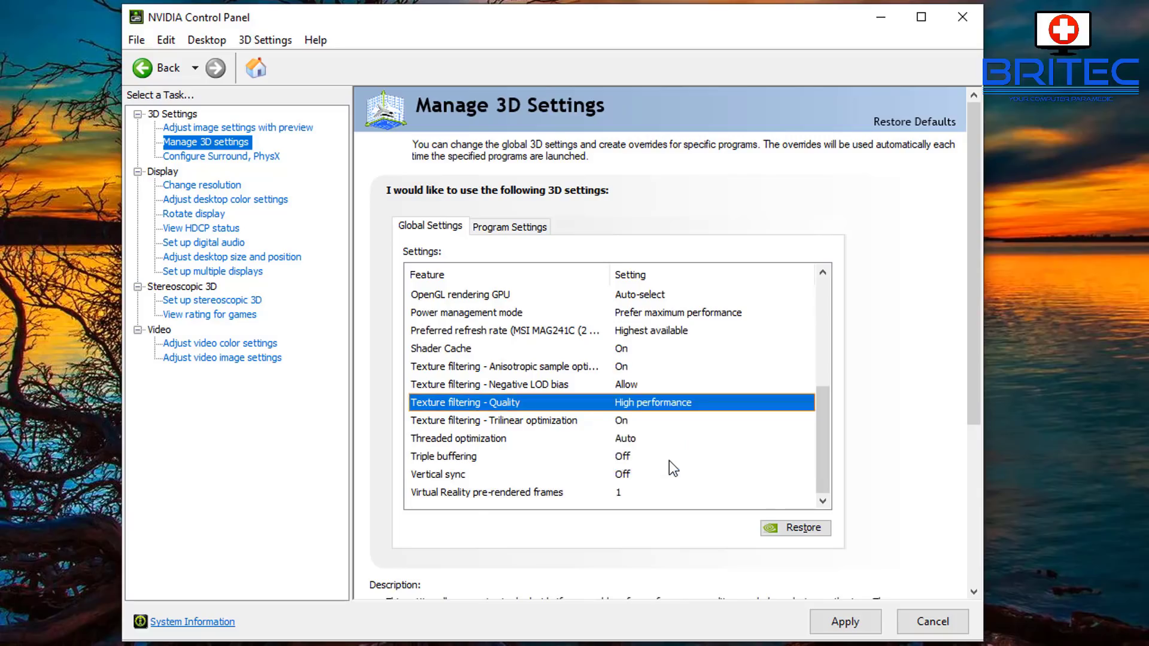
Step: Turn Threaded optimization On
scroll(826, 362, down, 3)
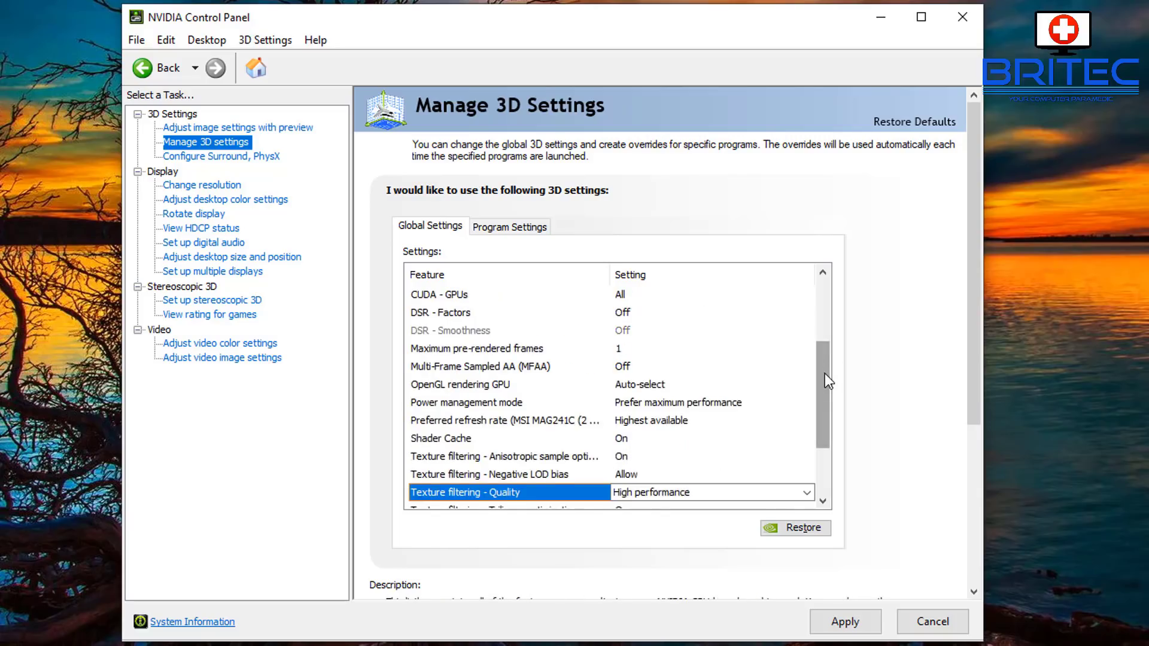
drag(825, 373, 822, 433)
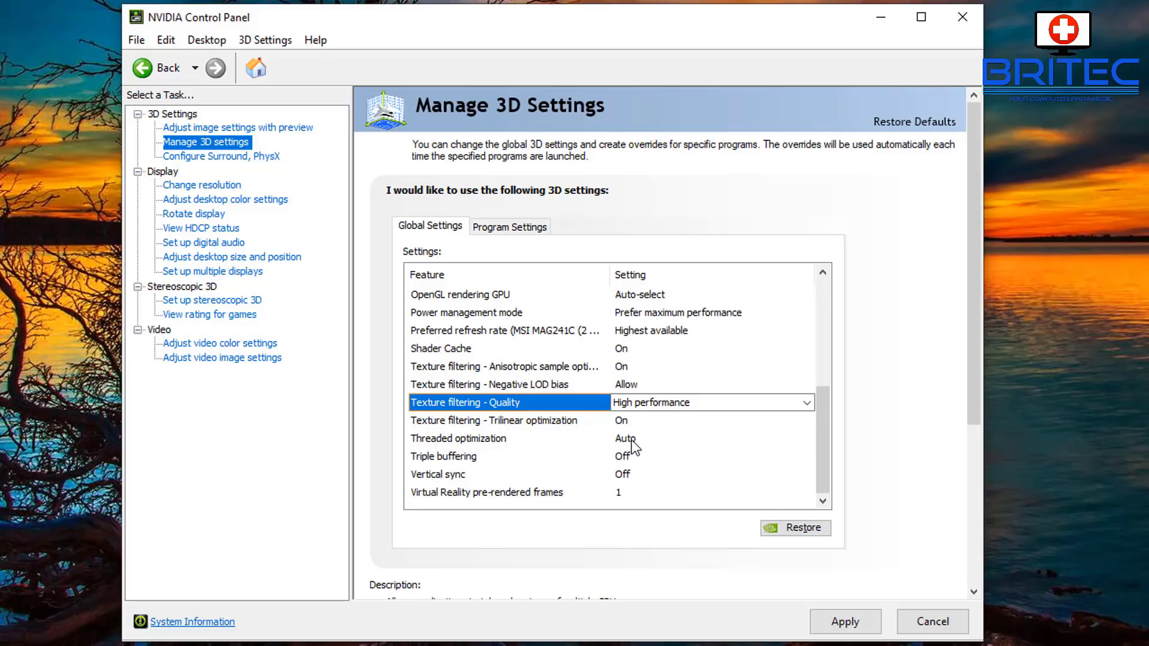
click(631, 439)
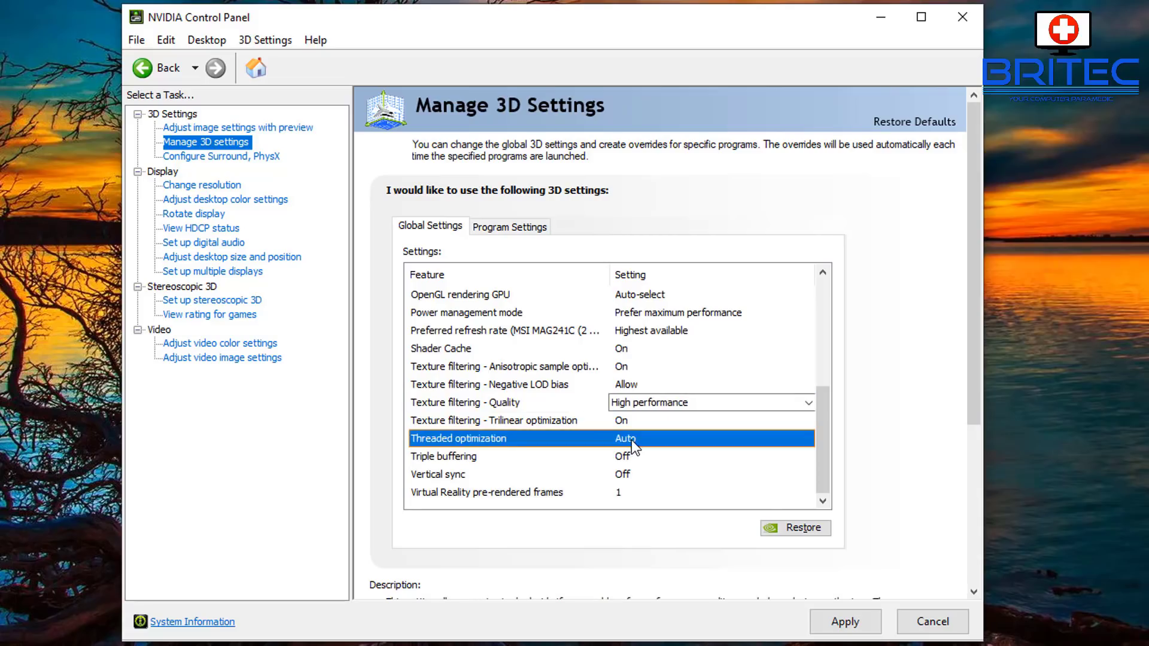
click(631, 440)
click(637, 486)
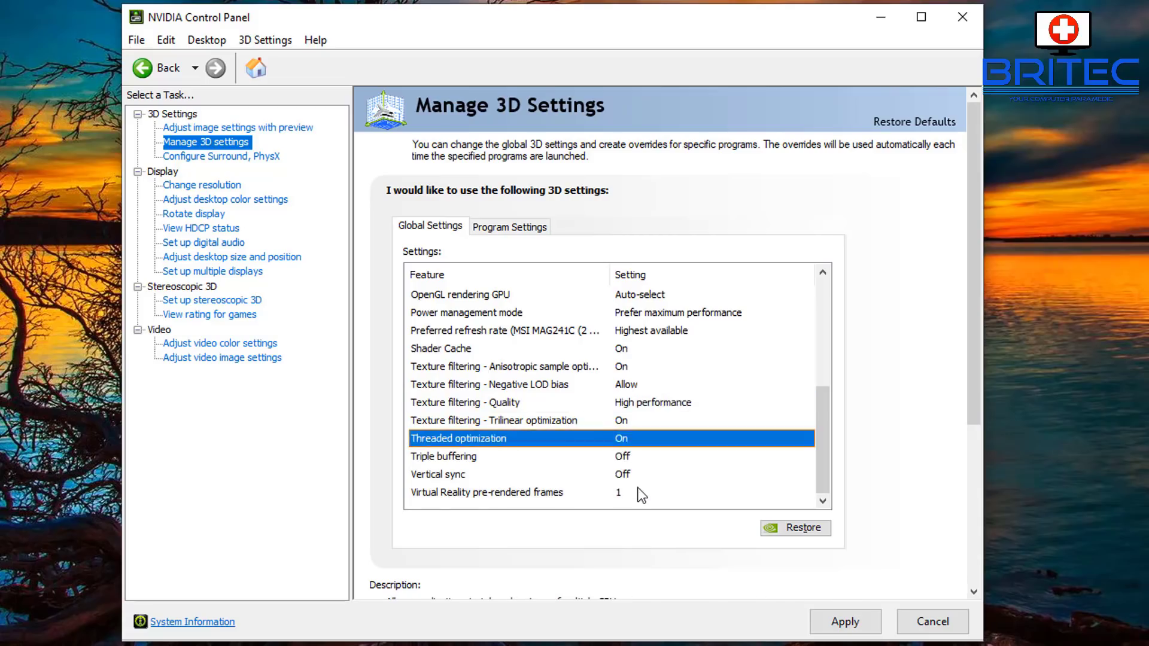
Step: Keep Virtual Reality pre-rendered frames at 1 and apply the global 3D settings
scroll(806, 387, down, 4)
click(812, 439)
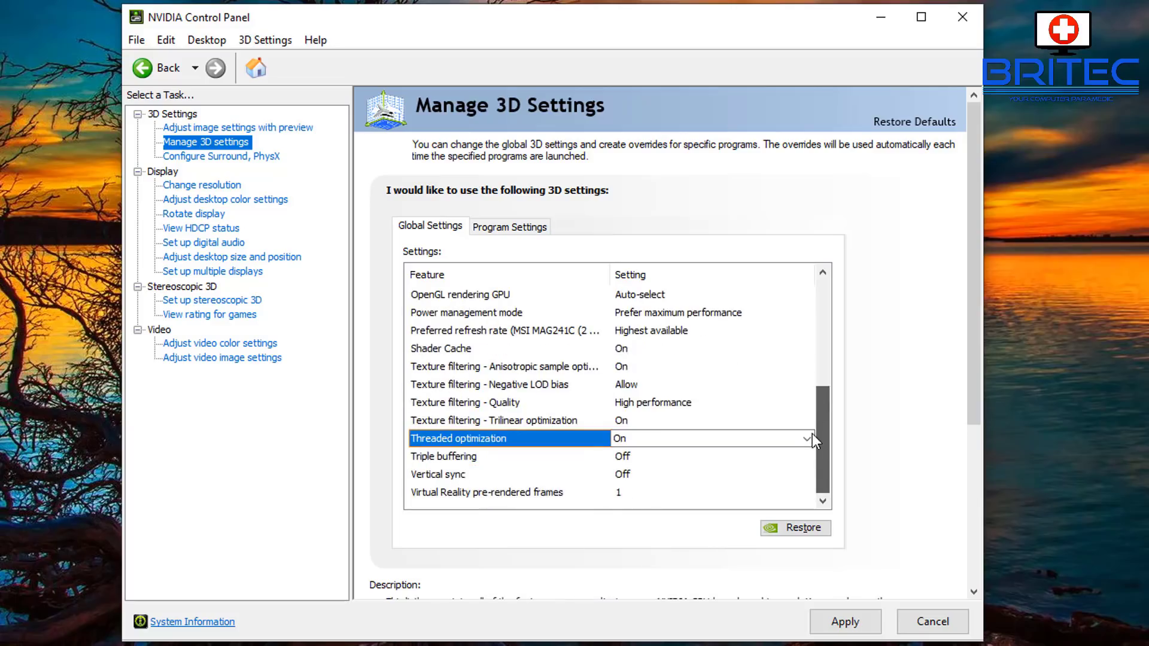
click(620, 497)
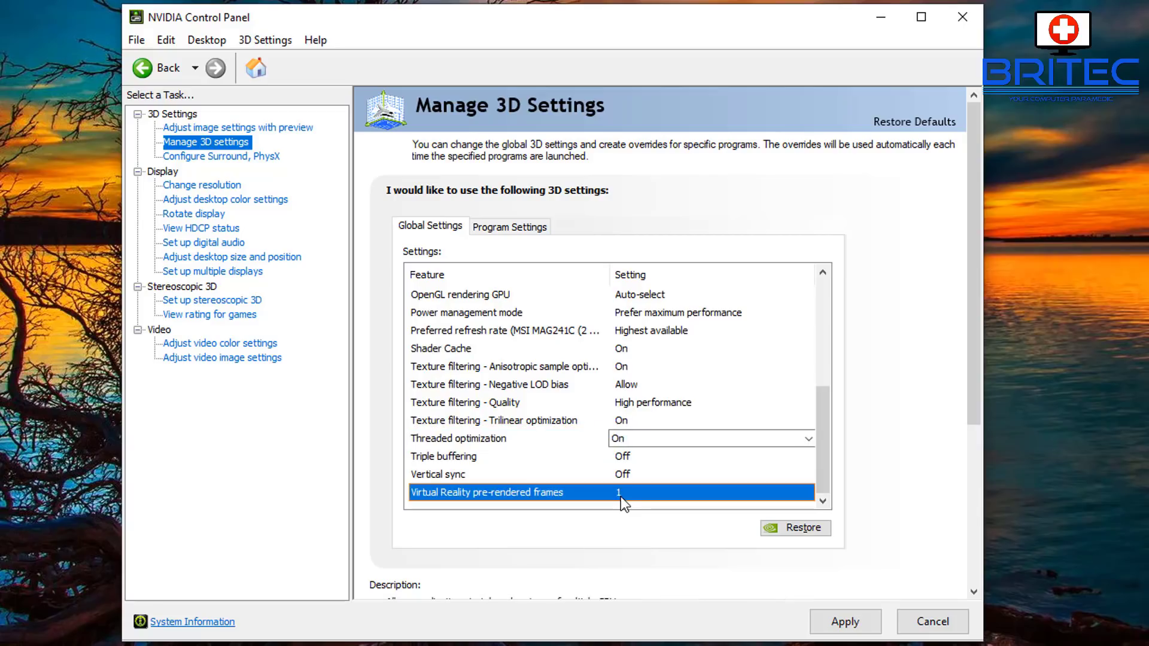
click(620, 496)
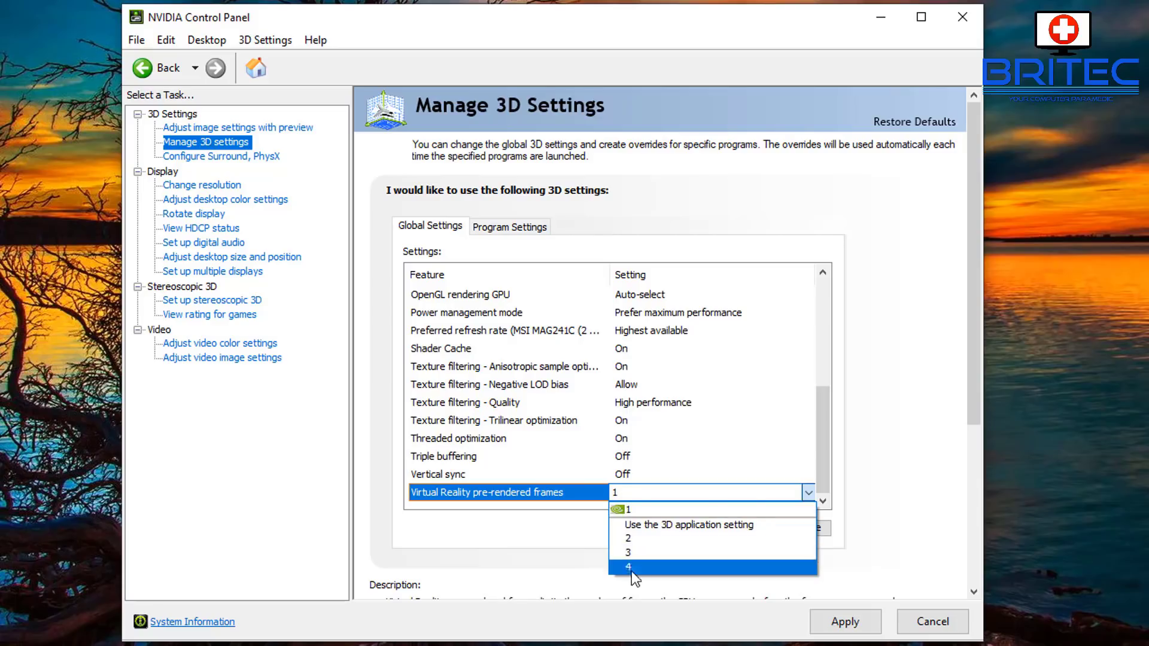
click(880, 527)
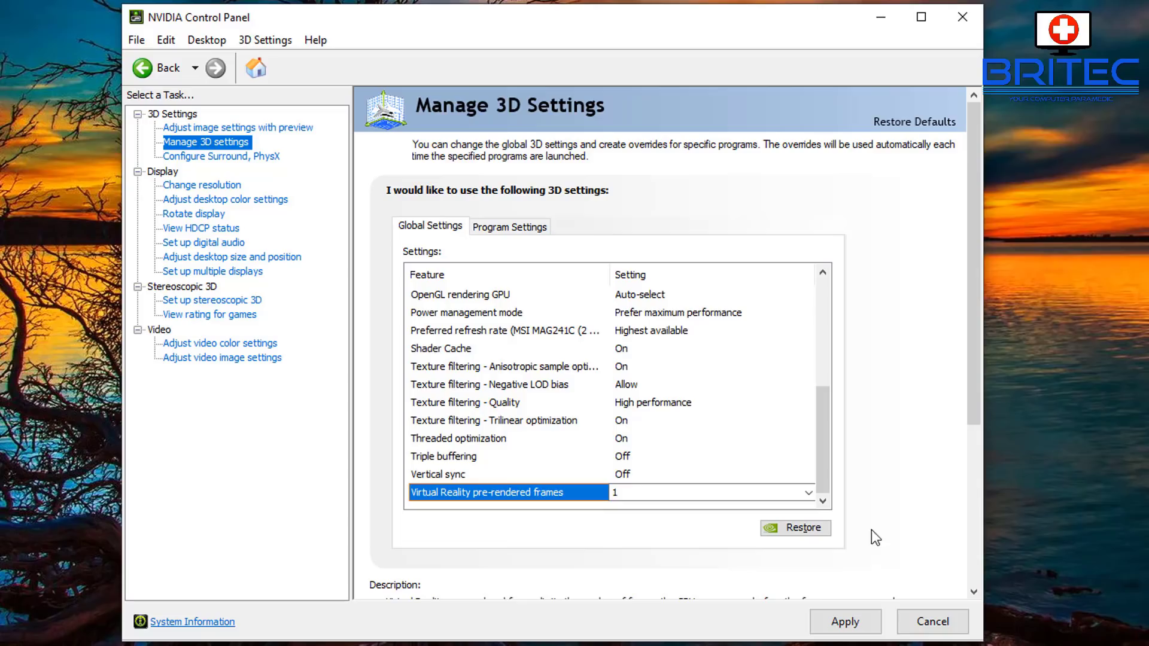
click(859, 628)
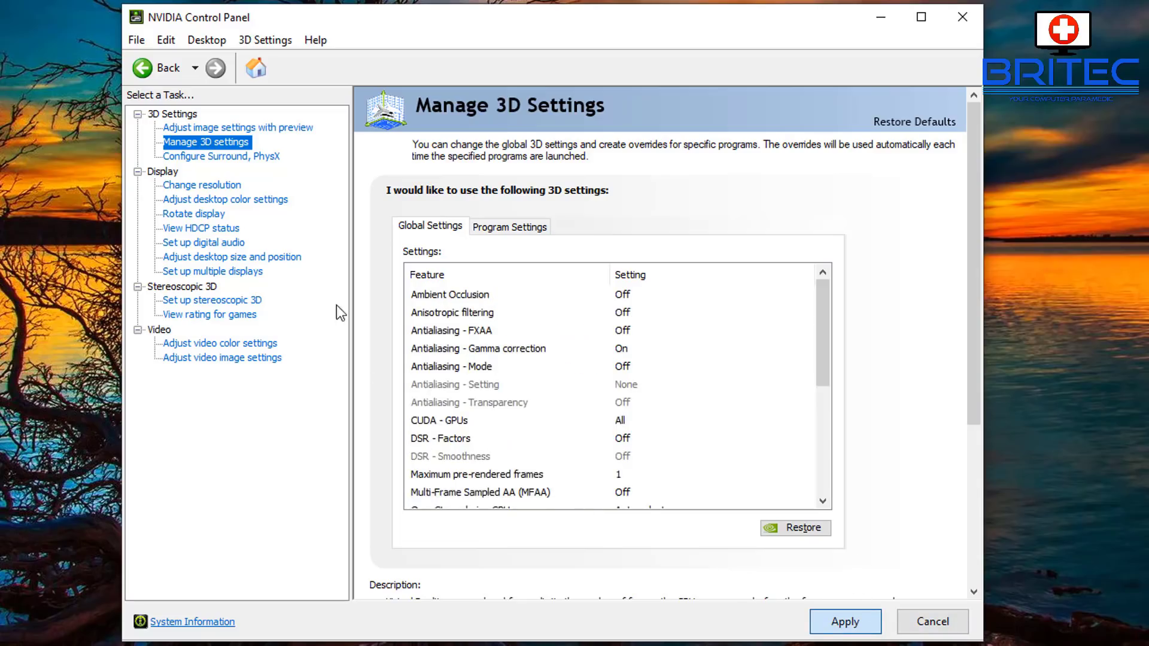
Step: On the Change resolution page, confirm display 2 stays at 144Hz
click(205, 184)
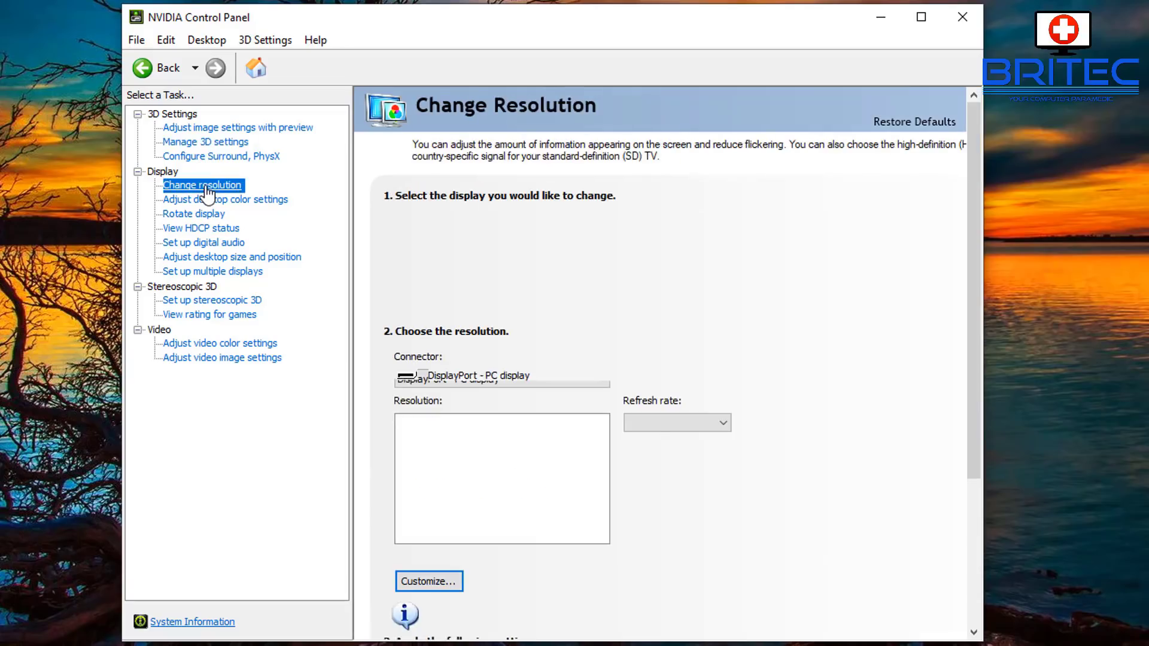
click(724, 424)
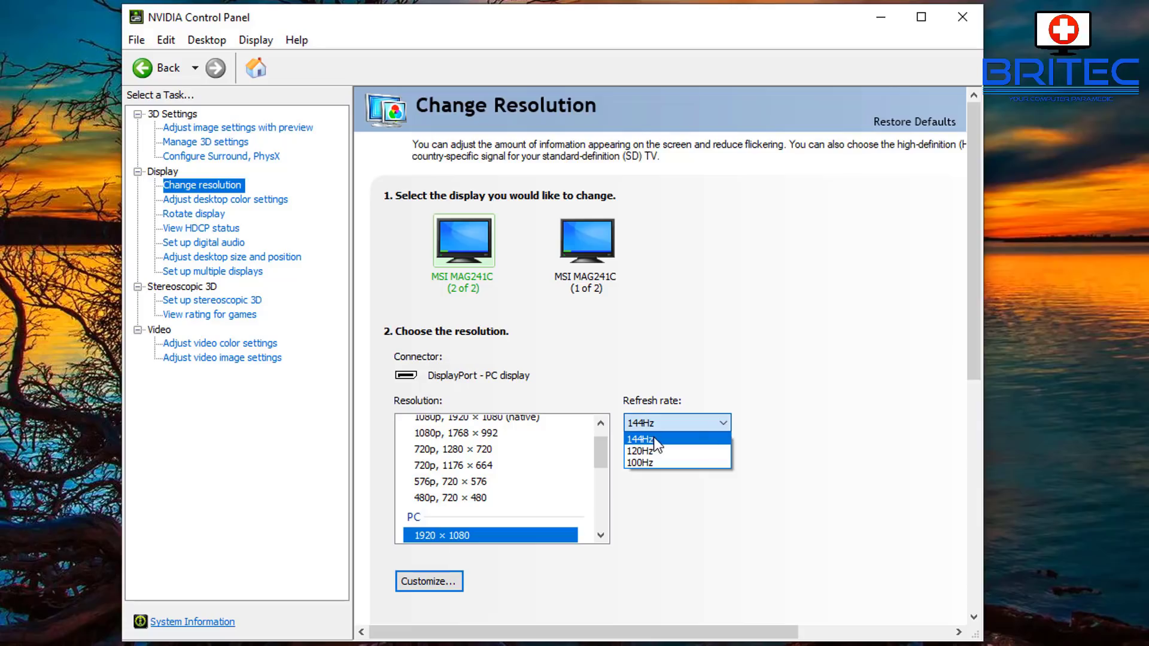
click(830, 446)
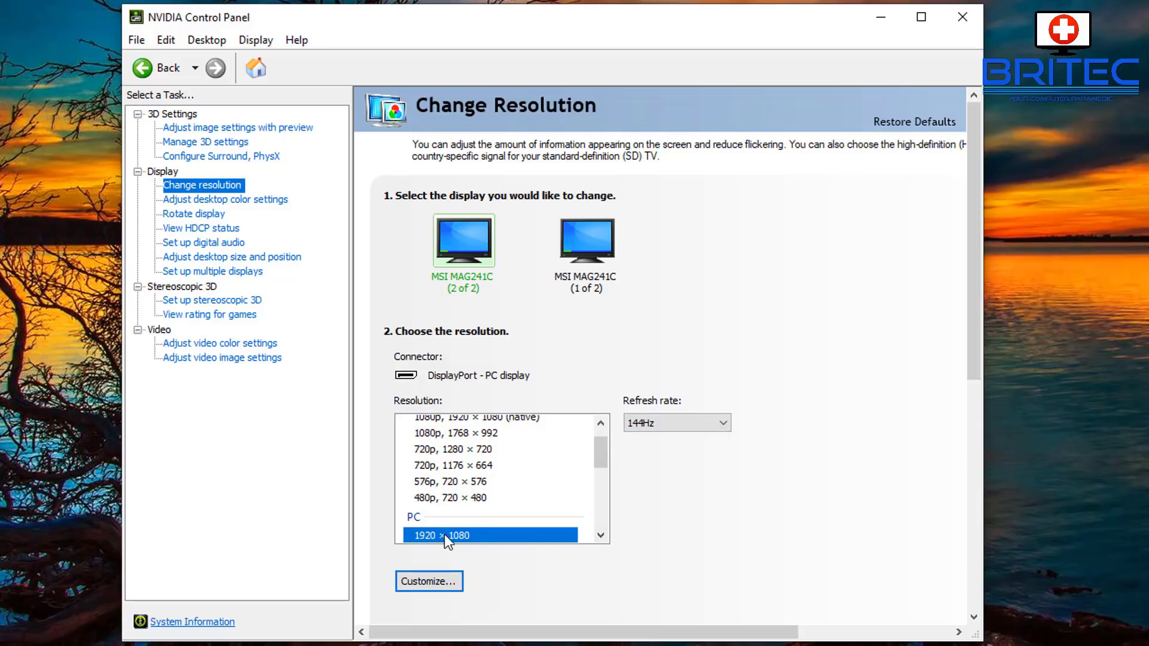
drag(595, 444, 602, 472)
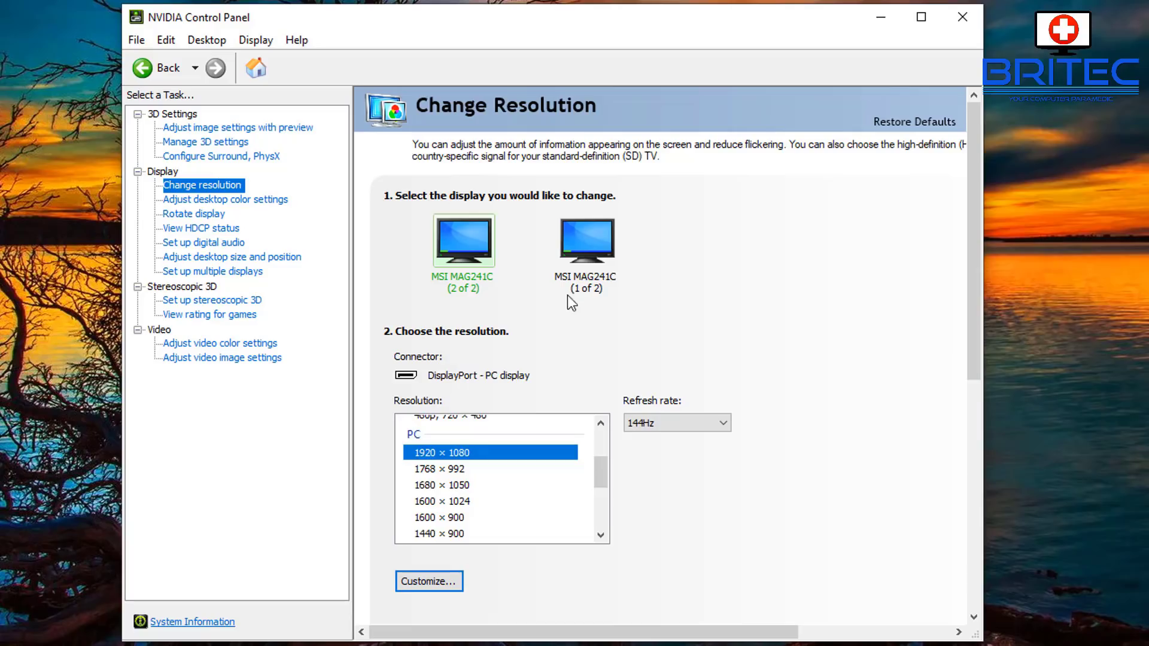
Step: Select the other MSI MAG241C monitor and confirm it also runs at 144Hz
click(596, 256)
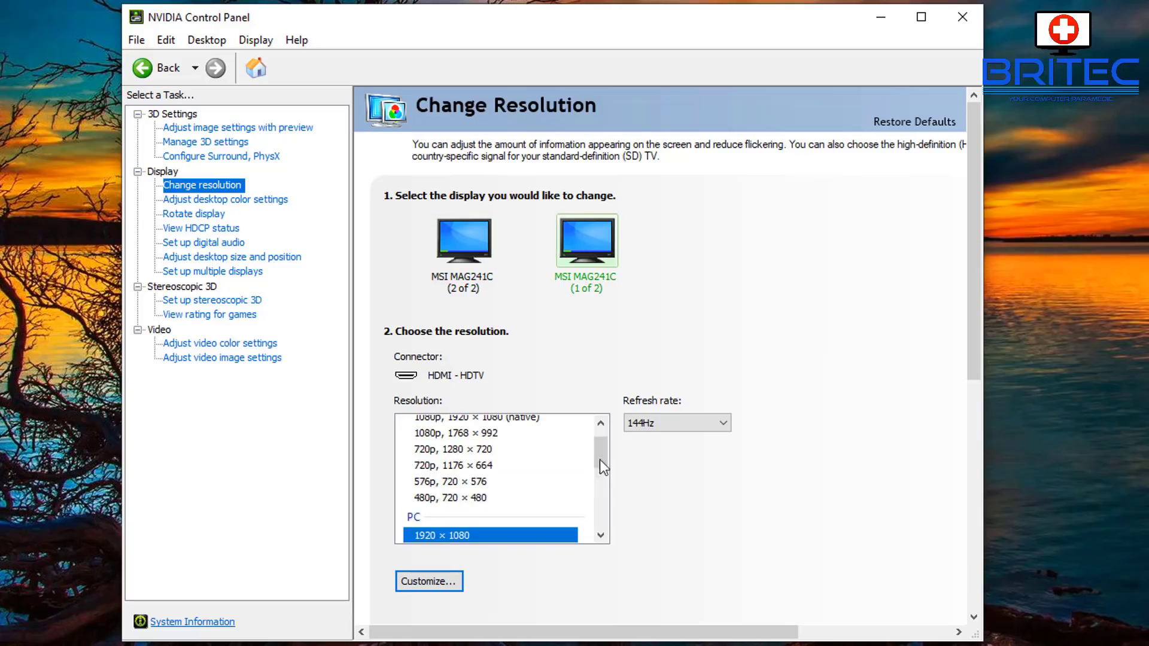
click(658, 425)
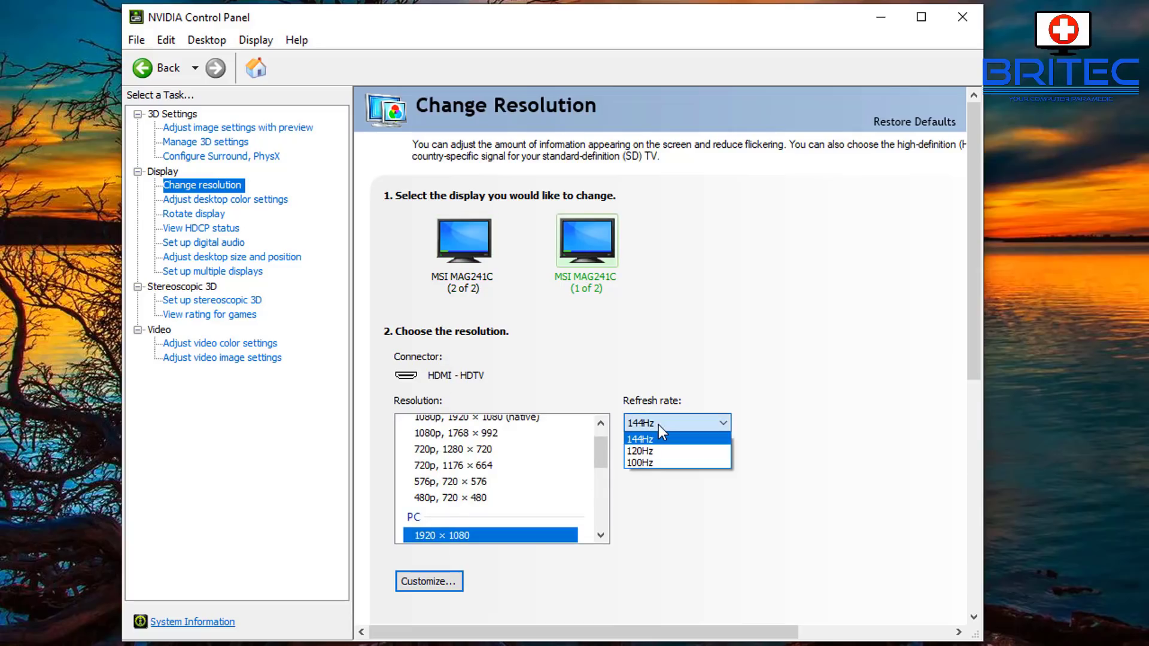
click(658, 424)
click(464, 243)
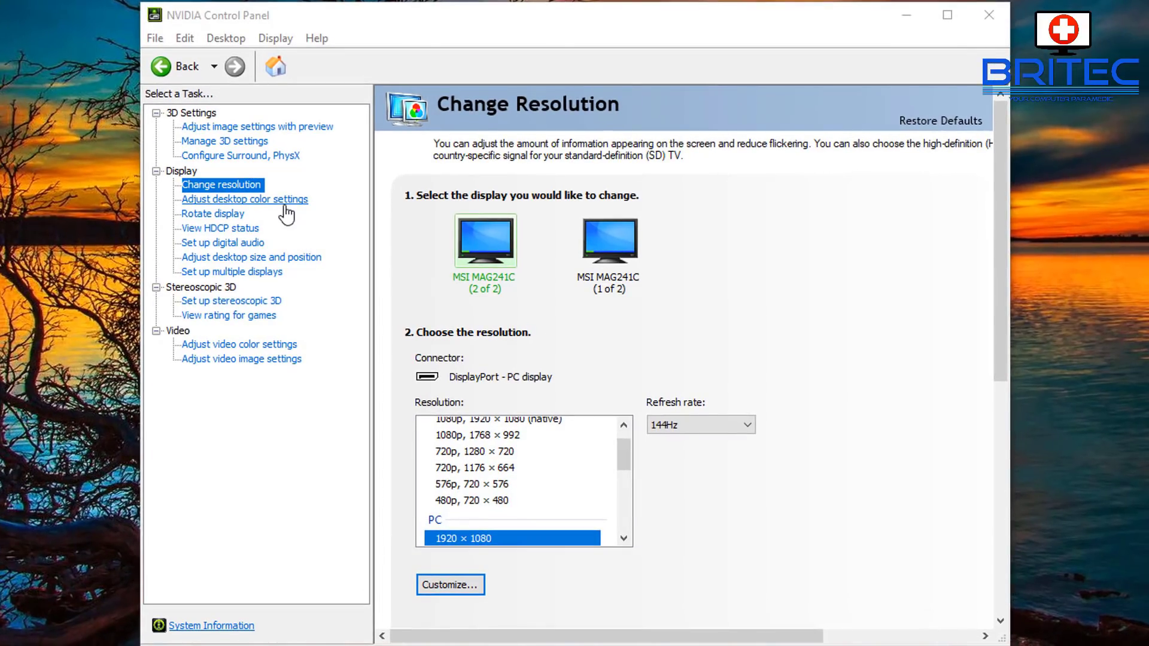
Step: Try the Digital vibrance slider in desktop colour settings, then move to Adjust video color settings
click(286, 205)
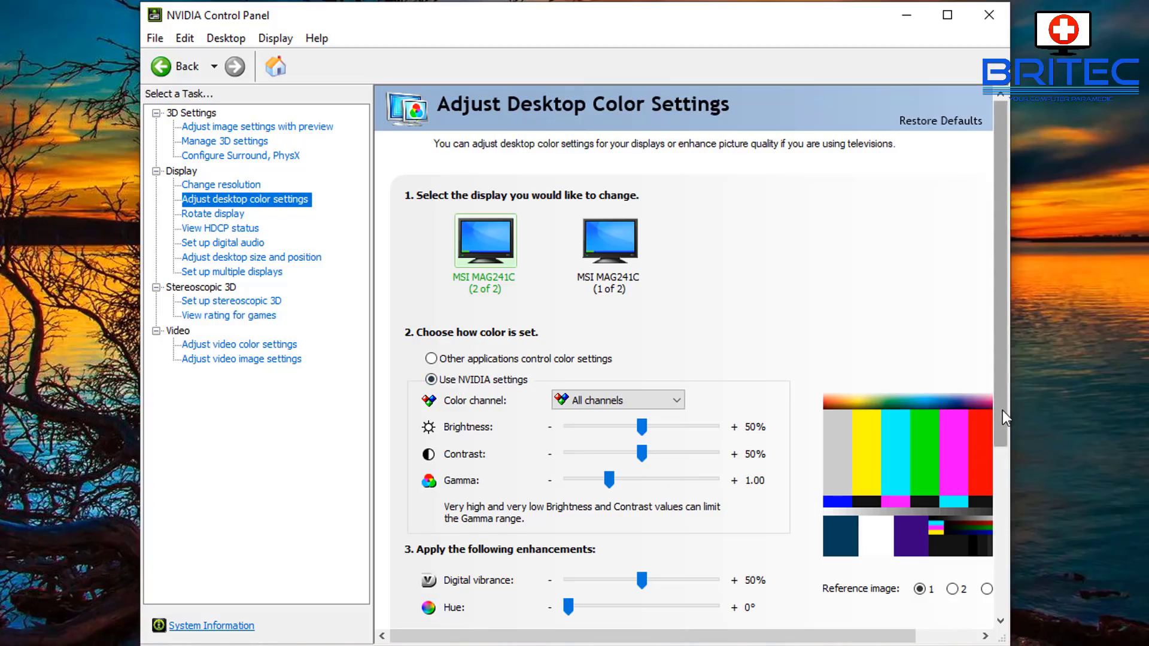
drag(1003, 411, 1032, 516)
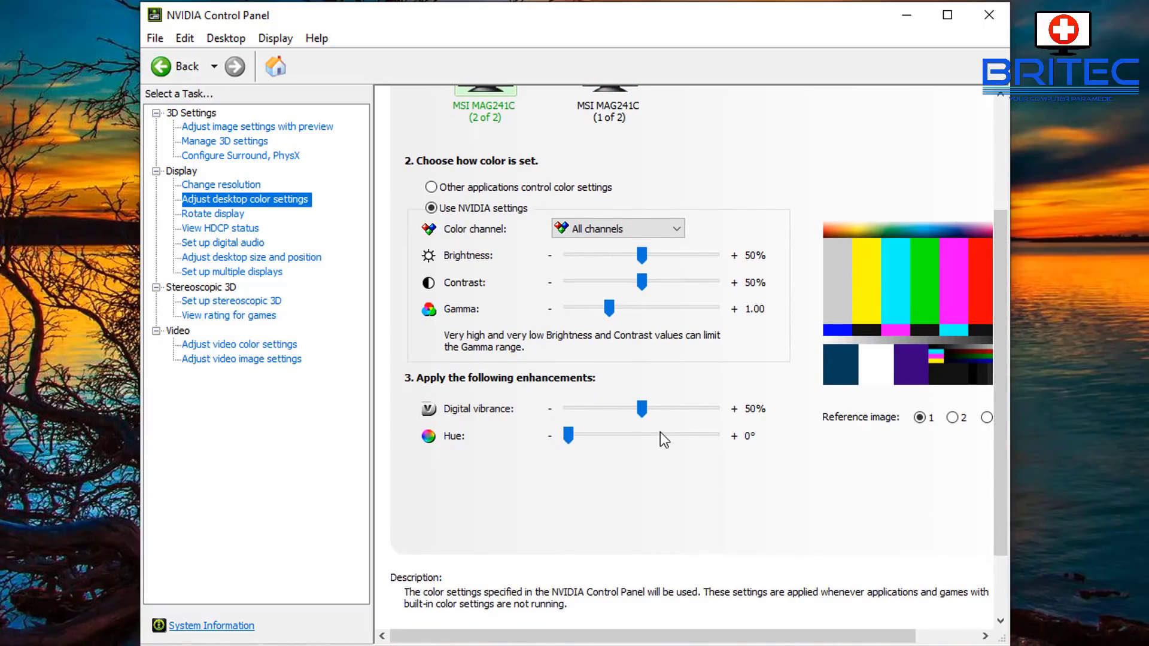
click(643, 413)
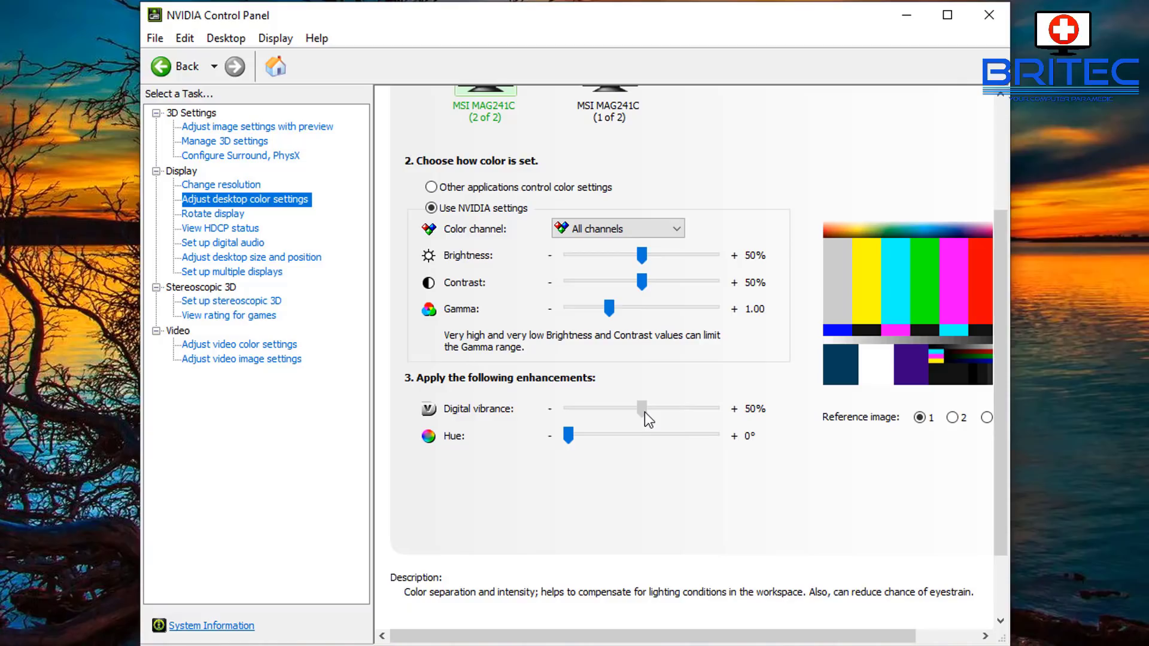
mouse_move(645, 412)
mouse_down()
mouse_move(691, 414)
mouse_move(609, 411)
mouse_move(680, 409)
mouse_move(629, 408)
mouse_move(645, 408)
mouse_up()
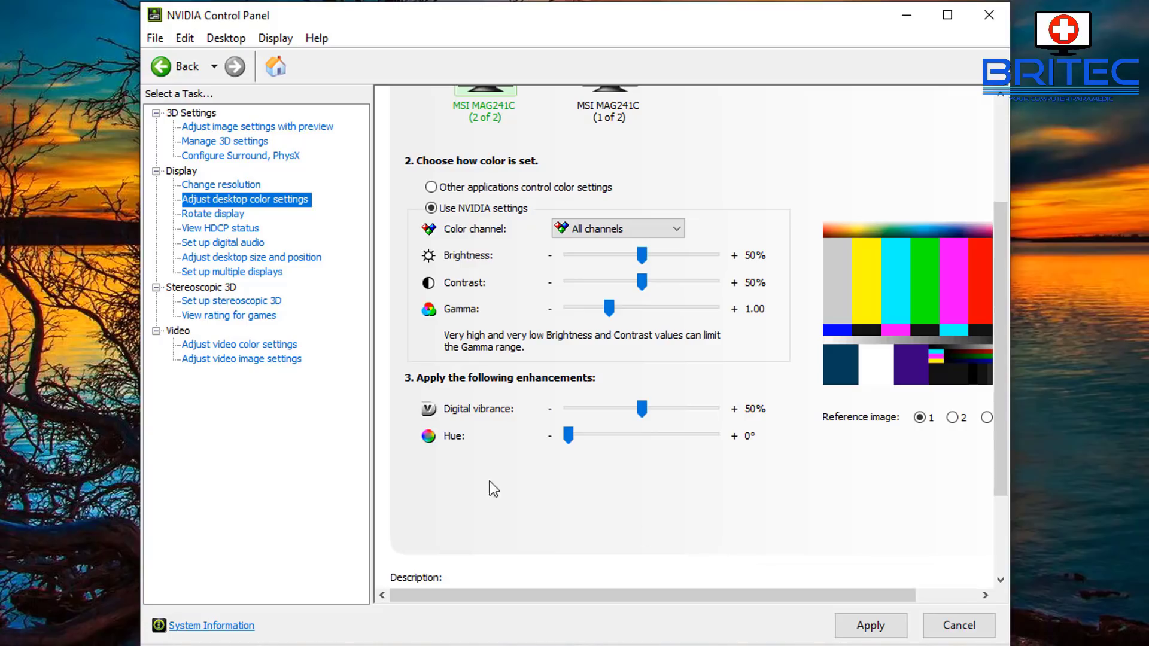
click(253, 348)
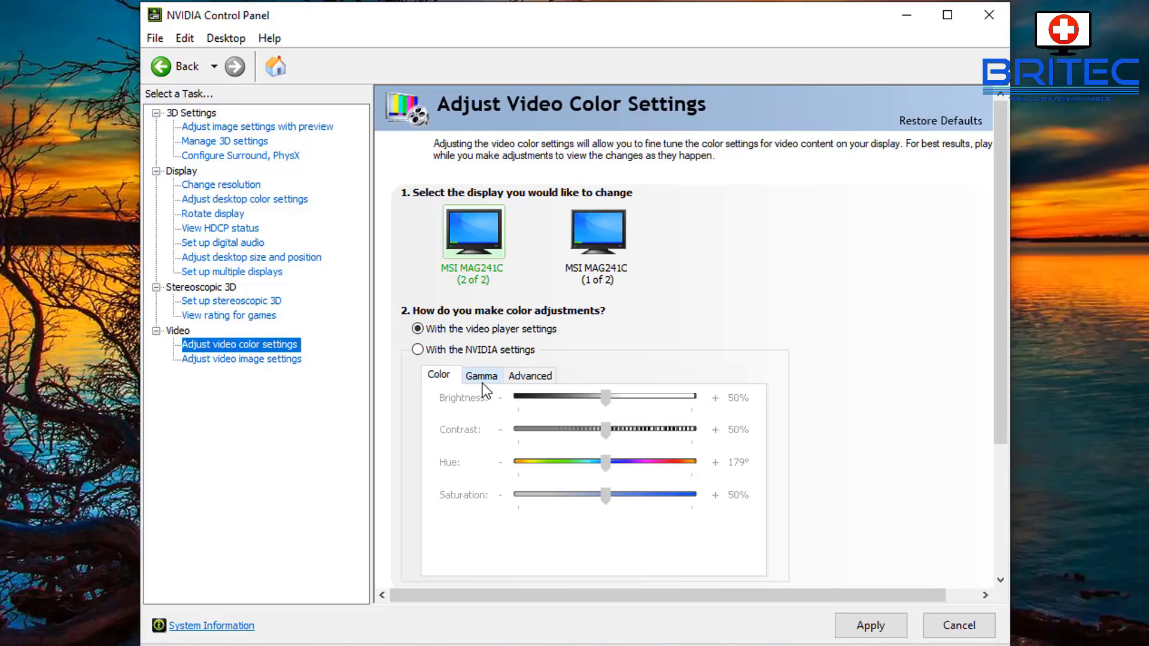
Step: Choose 'With the NVIDIA settings', set Advanced dynamic range to Full (0-255), and apply
click(418, 350)
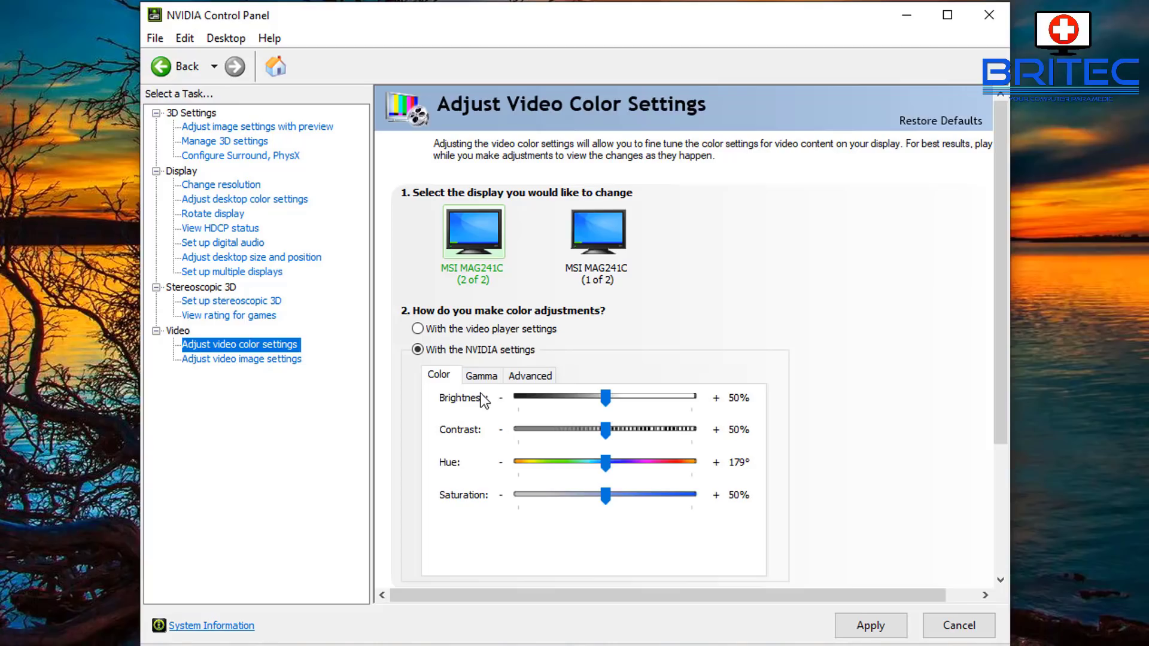
click(525, 374)
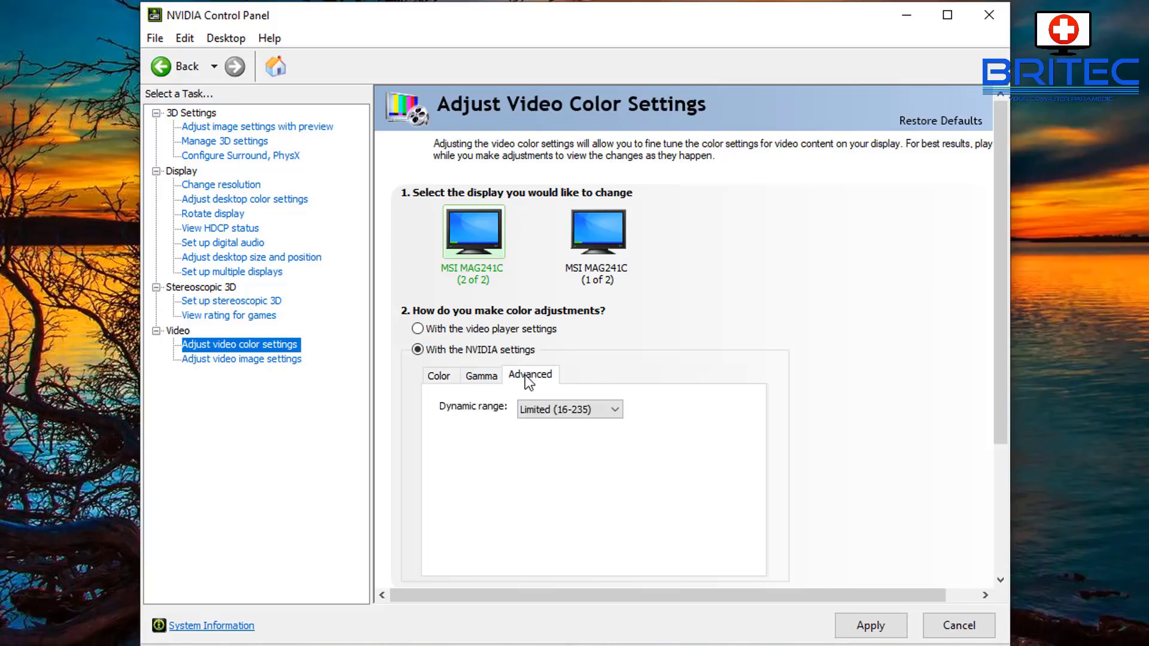
click(599, 408)
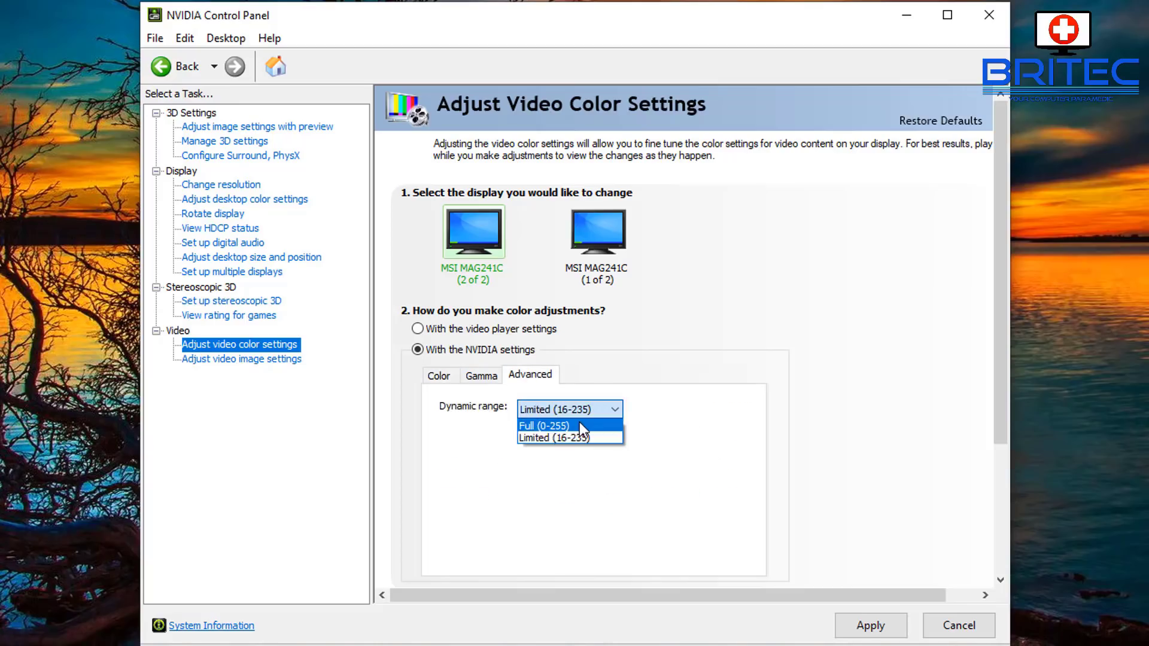
click(579, 425)
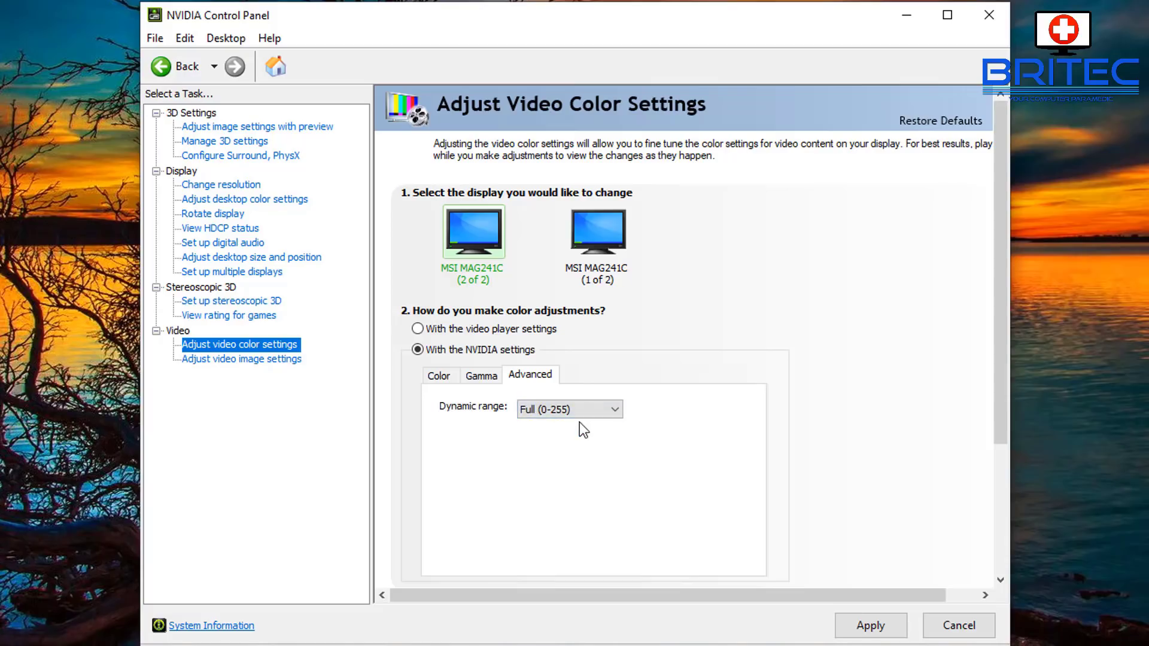
click(864, 628)
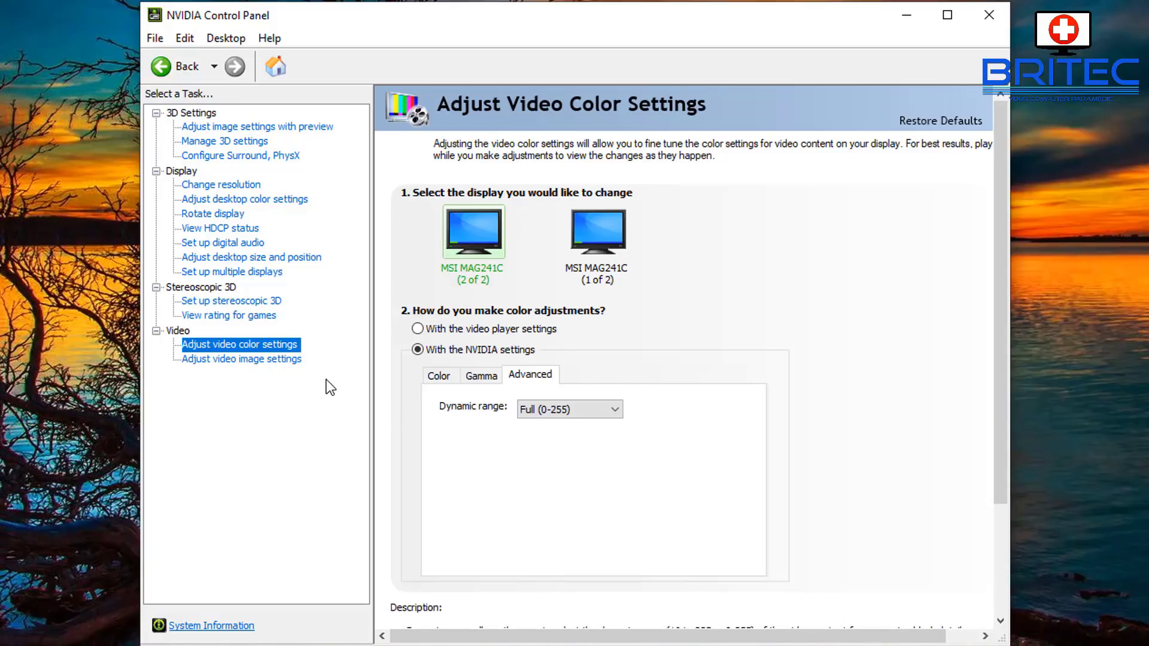
click(438, 375)
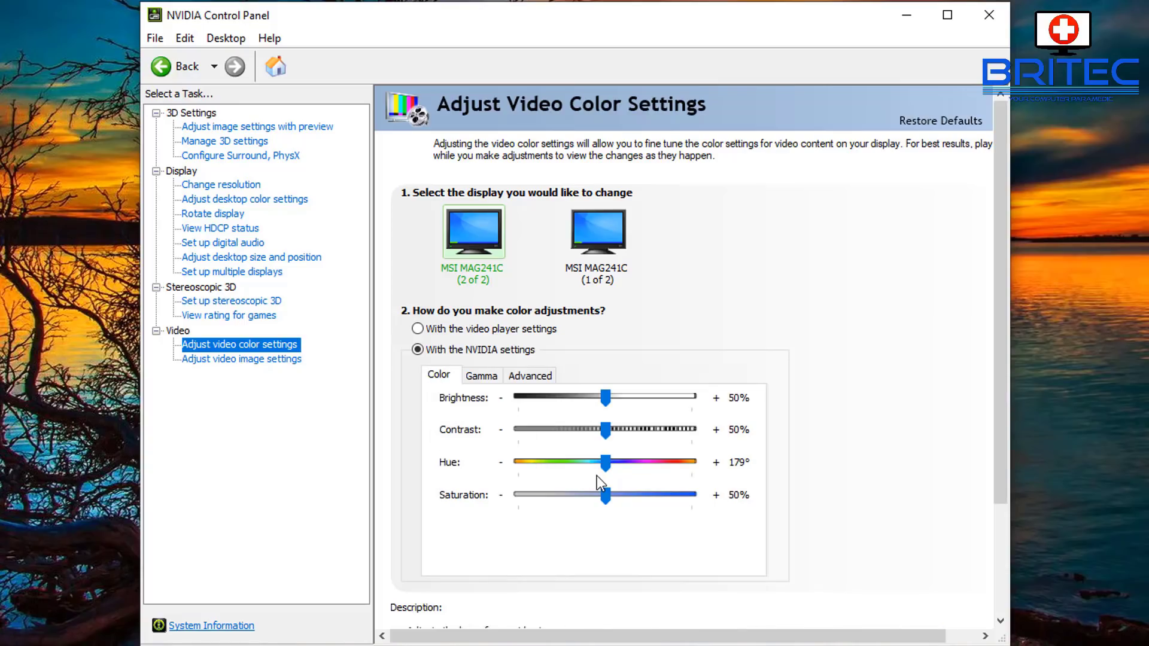
click(245, 359)
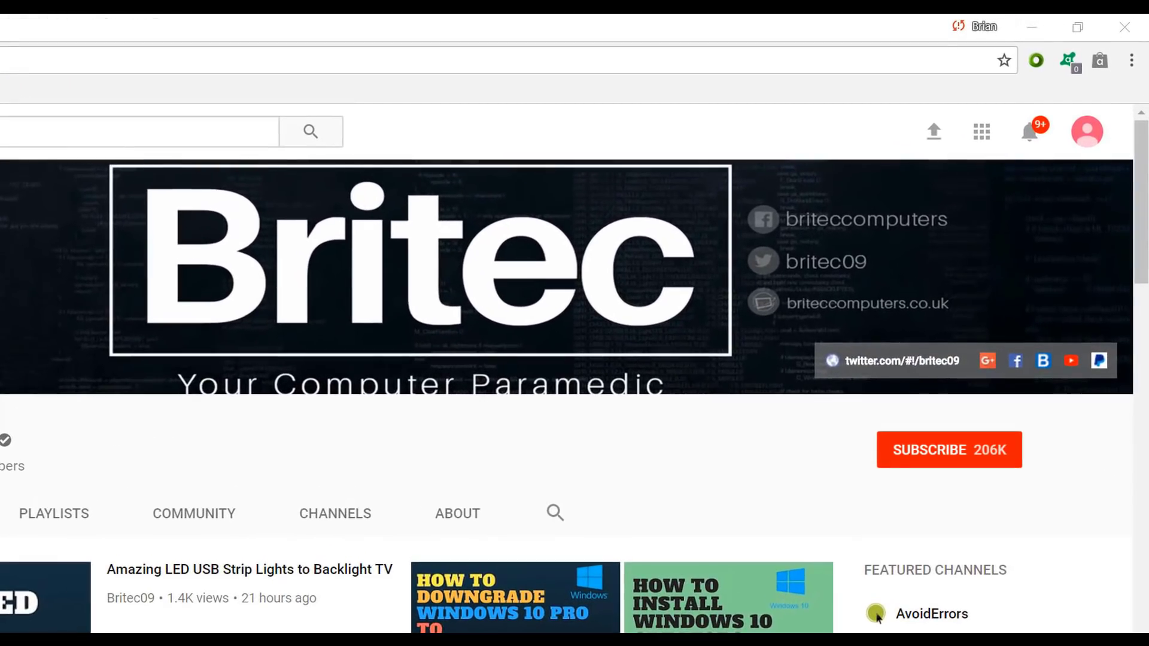
Step: Subscribe to the Britec channel using the red SUBSCRIBE button
click(962, 462)
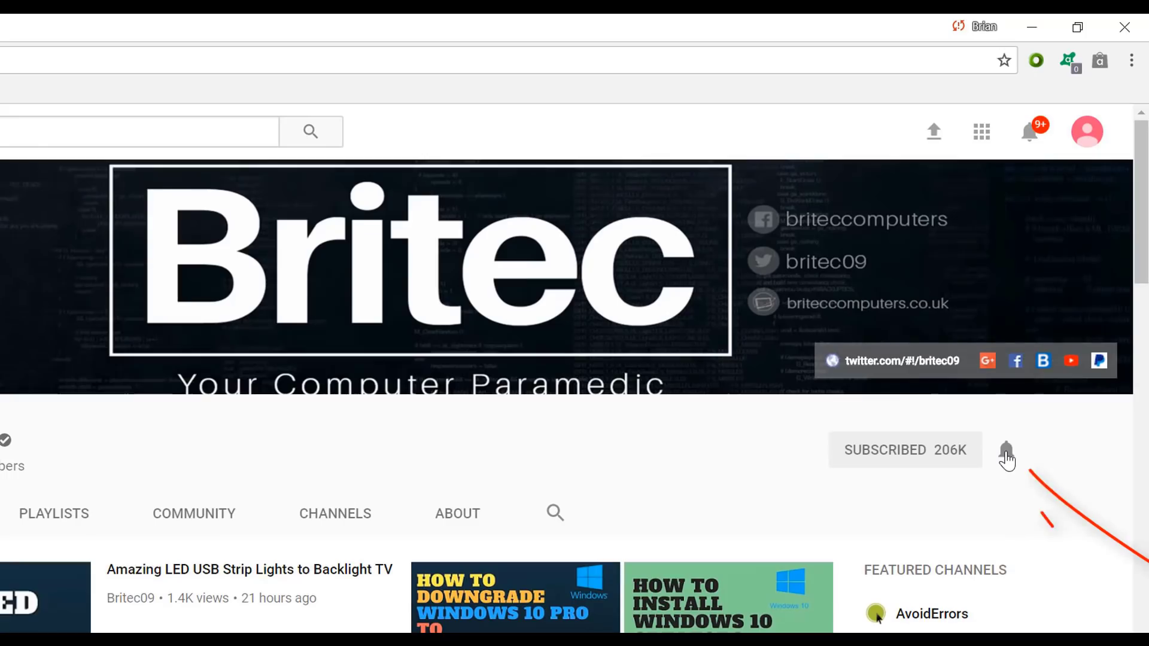